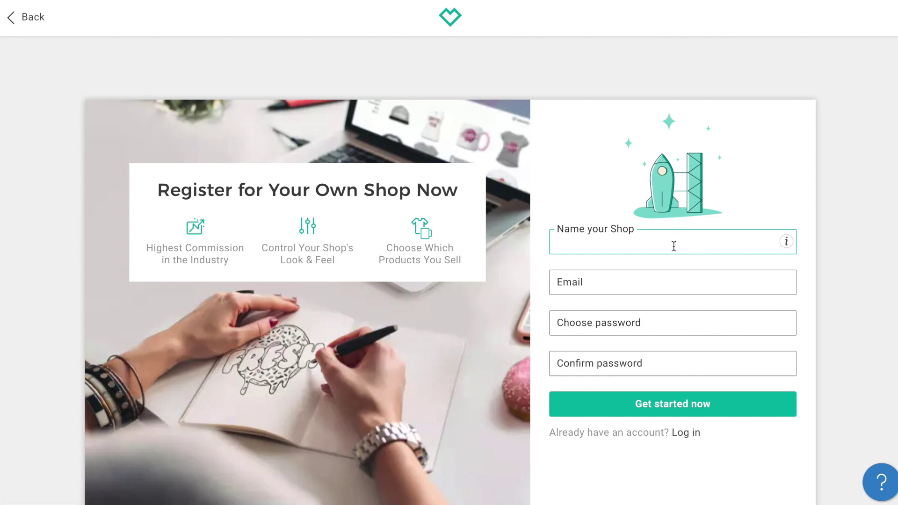
Register the shop 'awesome merch shop' with the shop's e-mail address and a confirmed password.
{"action": "type", "text": "awesome merch shop"}
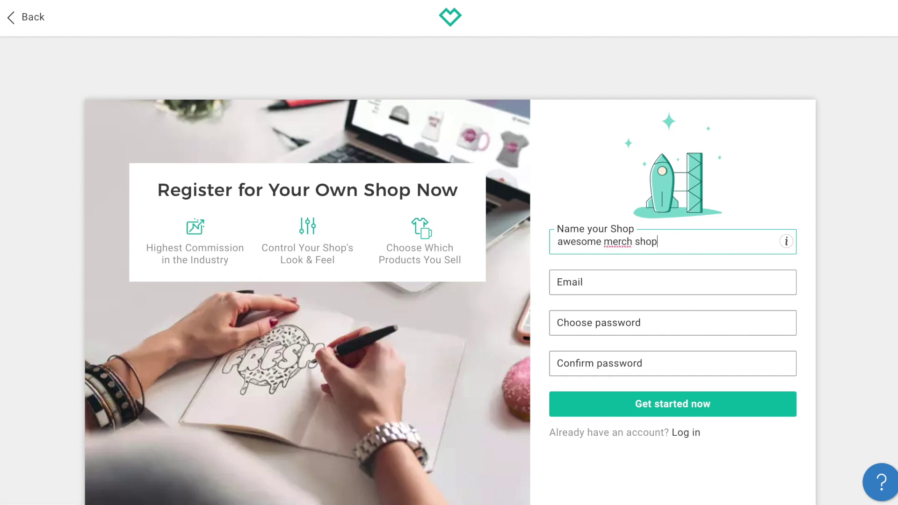
{"action": "left_click", "coordinate": [608, 282]}
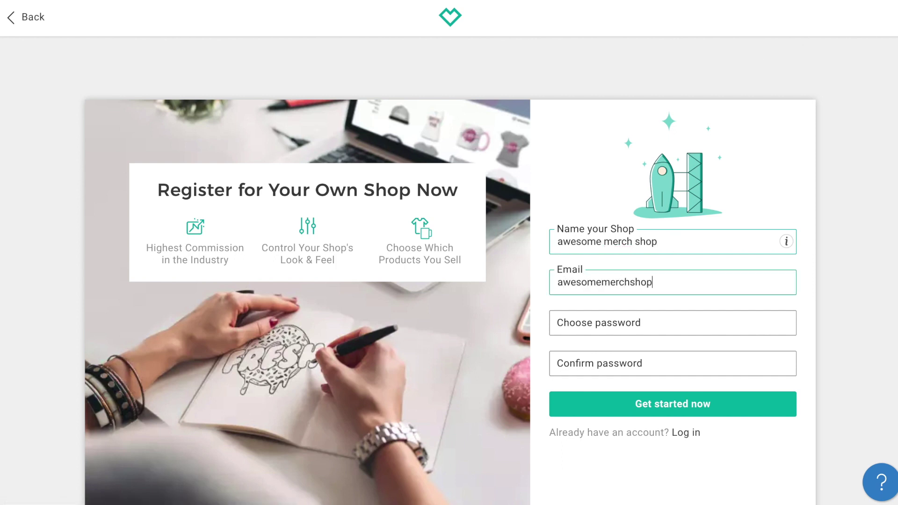
{"action": "key", "text": "Tab"}
{"action": "type", "text": "••"}
{"action": "key", "text": "Tab"}
{"action": "type", "text": "•••••••"}
{"action": "left_click", "coordinate": [679, 401]}
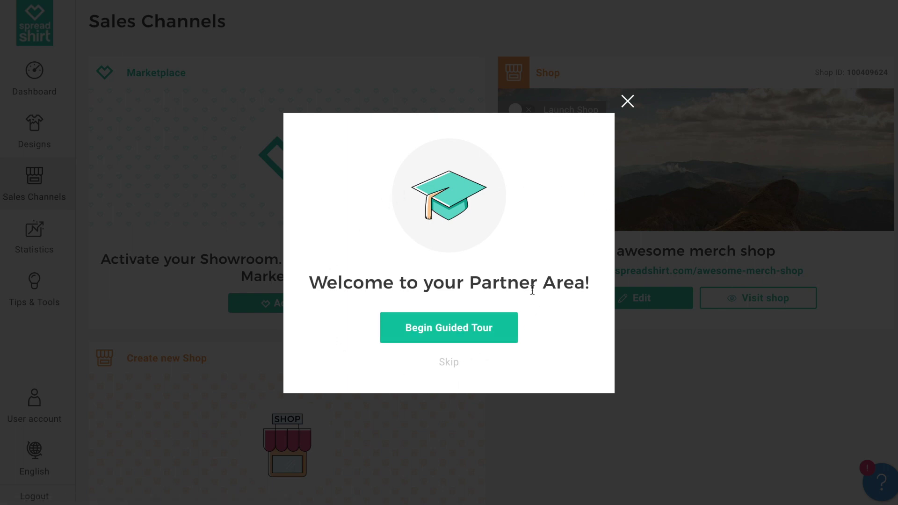
Begin the Partner Area guided tour and follow its 'Upload Designs & Create Products' step to Designs.
{"action": "left_click", "coordinate": [458, 340]}
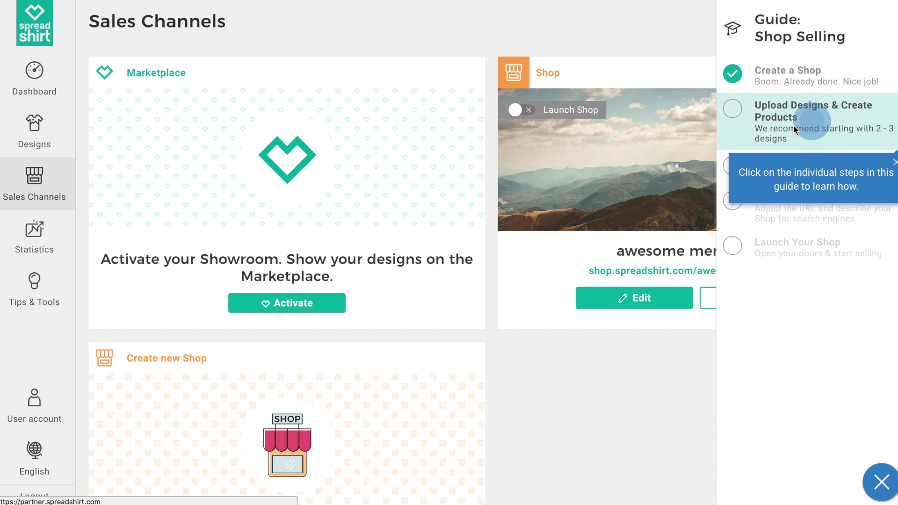
{"action": "left_click", "coordinate": [794, 127]}
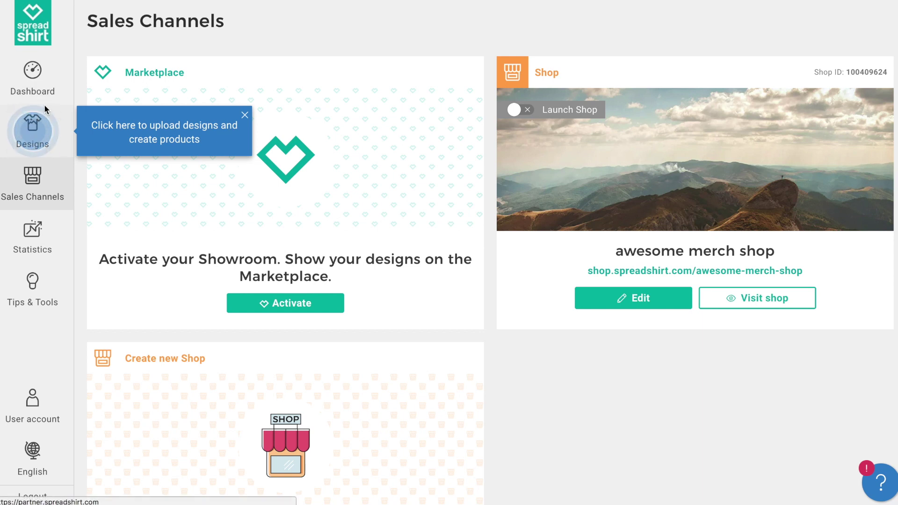
{"action": "left_click", "coordinate": [36, 130]}
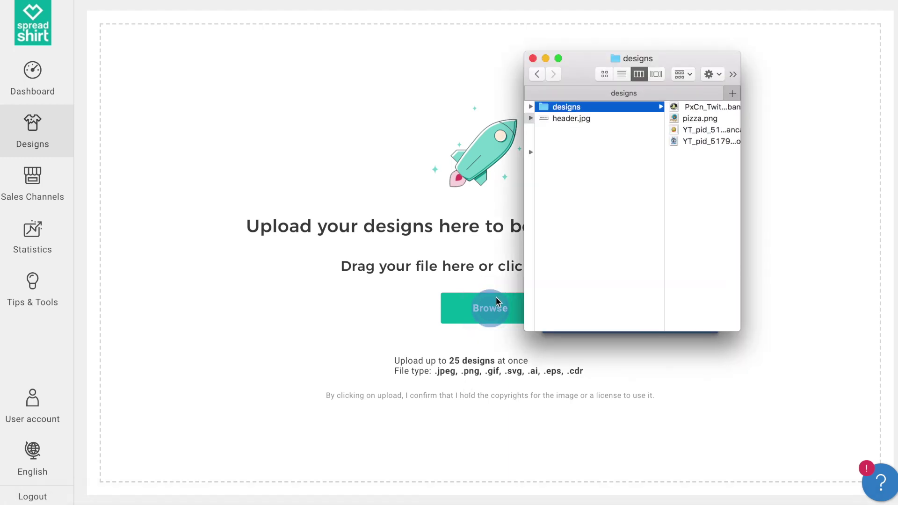
Select all four files in the designs folder and upload them.
{"action": "left_click_drag", "start_coordinate": [696, 170], "coordinate": [411, 243]}
{"action": "left_click", "coordinate": [432, 94]}
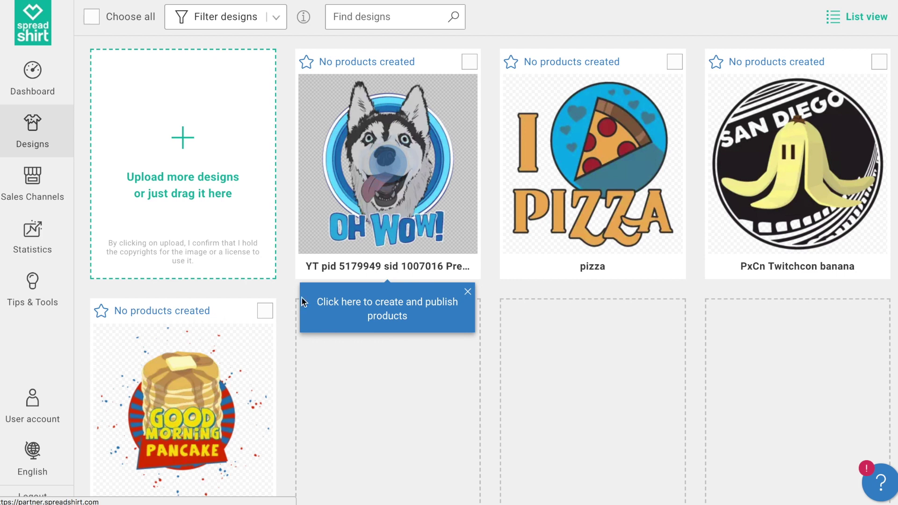
Open the product editor for the husky OH WOW design to see its ten suggested products.
{"action": "mouse_move", "coordinate": [395, 246]}
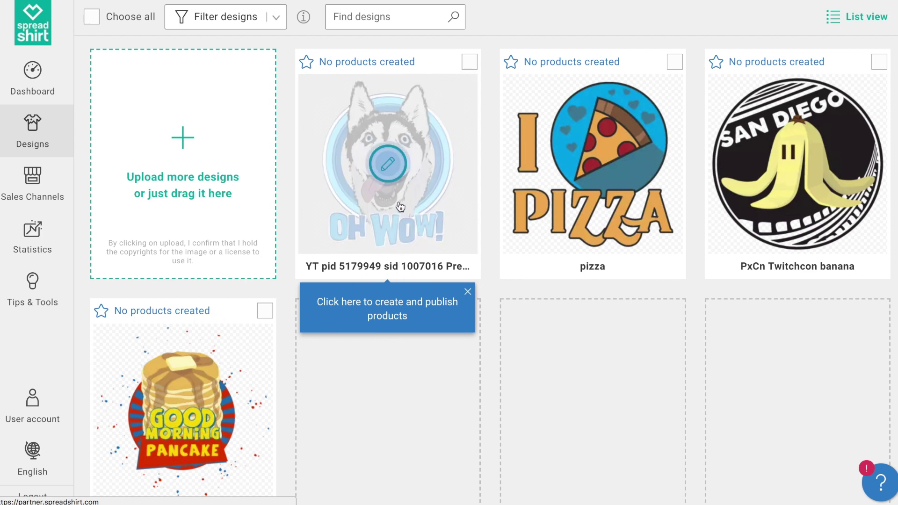
{"action": "left_click", "coordinate": [392, 171]}
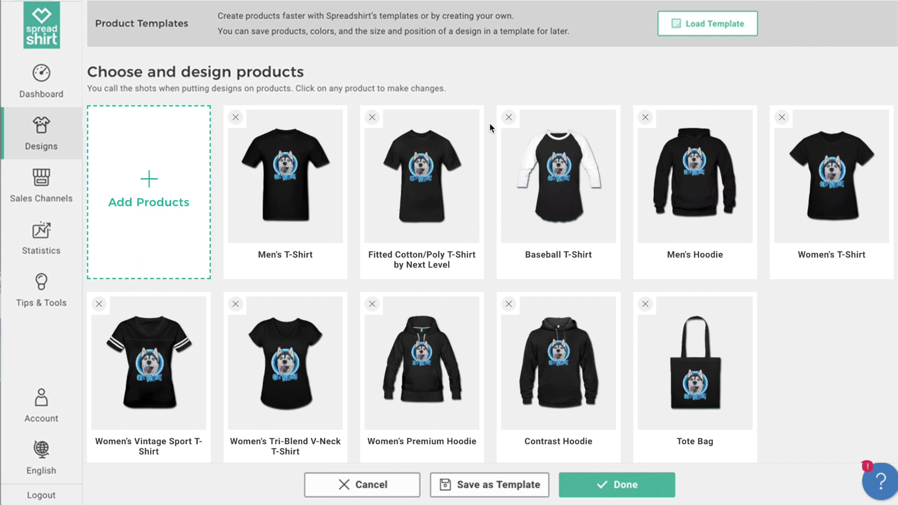
Remove the Baseball T-Shirt and Women's Vintage Sport T-Shirt, then bring up the product catalogue.
{"action": "left_click", "coordinate": [509, 117]}
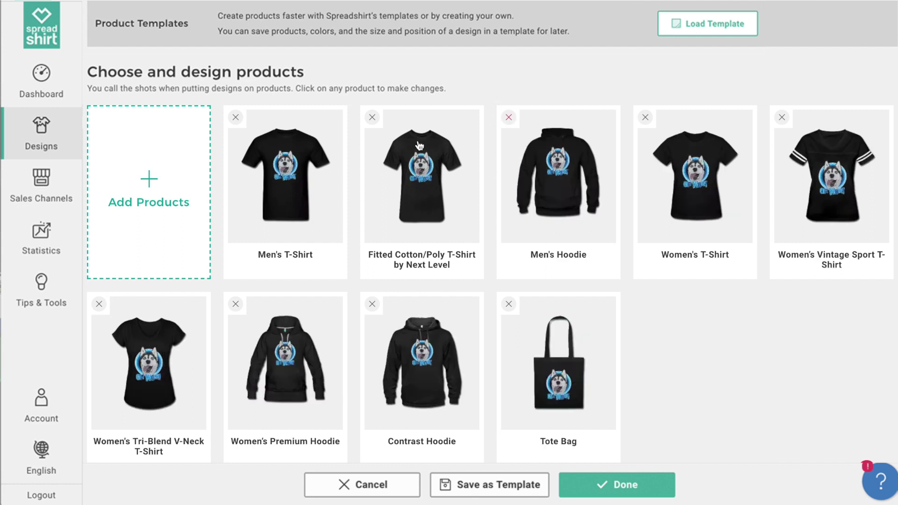
{"action": "left_click", "coordinate": [782, 118]}
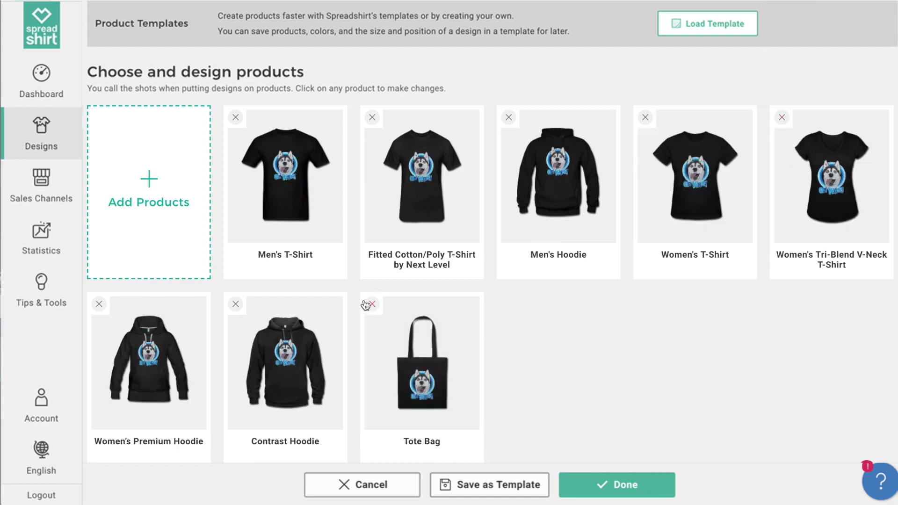
{"action": "left_click", "coordinate": [171, 207]}
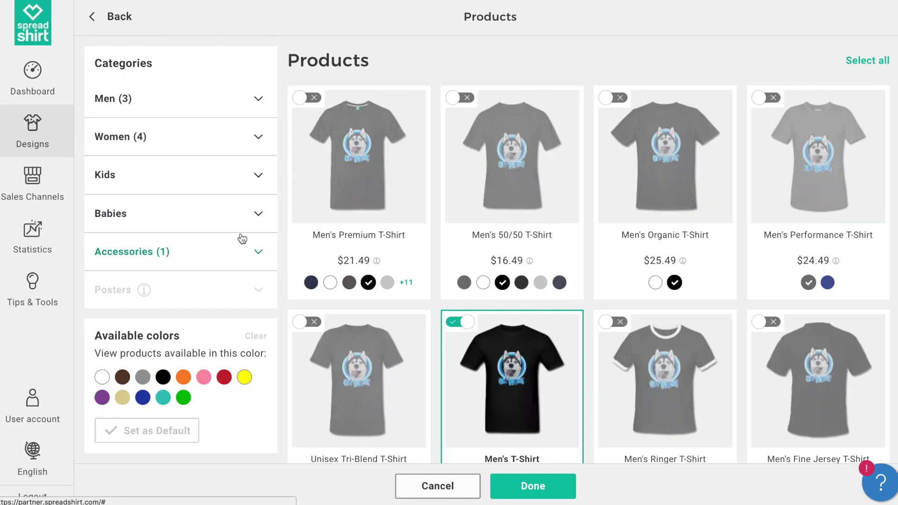
Add the Men's Premium T-Shirt and Women's Premium T-Shirt from the Men and Women categories.
{"action": "left_click", "coordinate": [190, 111]}
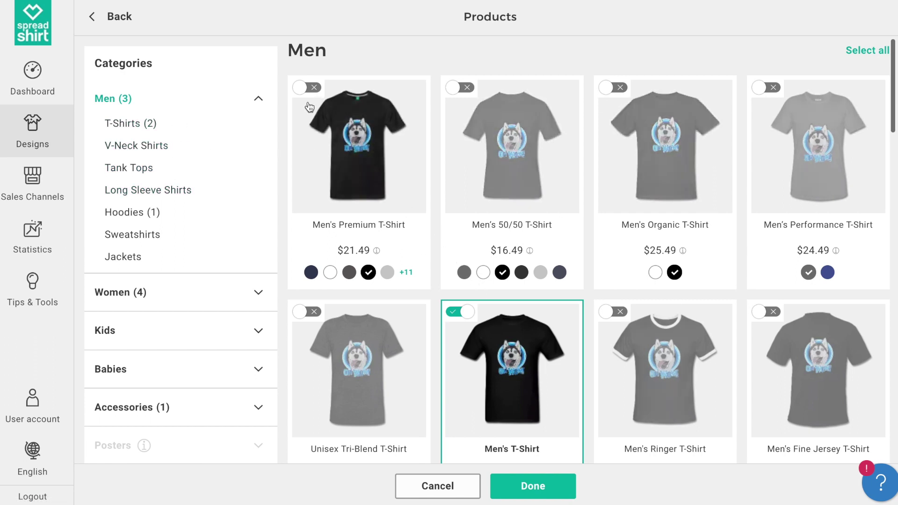
{"action": "left_click", "coordinate": [300, 92]}
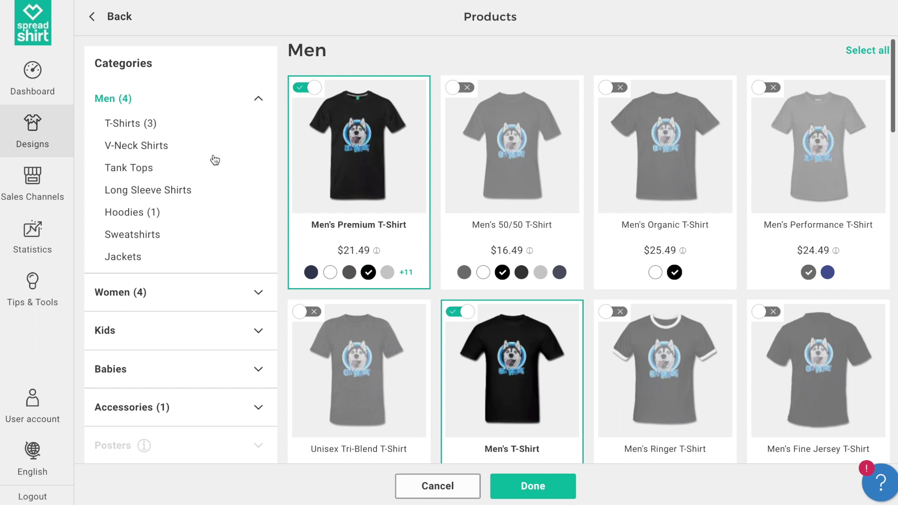
{"action": "left_click", "coordinate": [140, 292]}
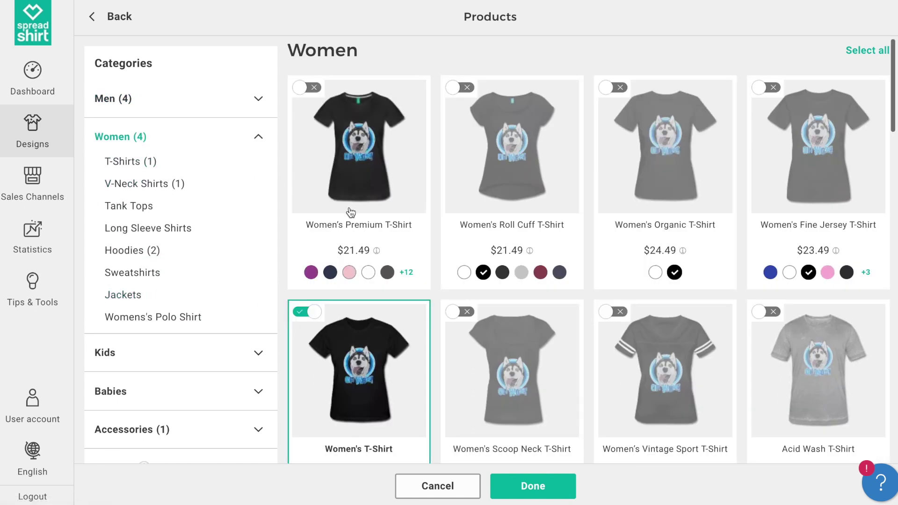
{"action": "left_click", "coordinate": [306, 93]}
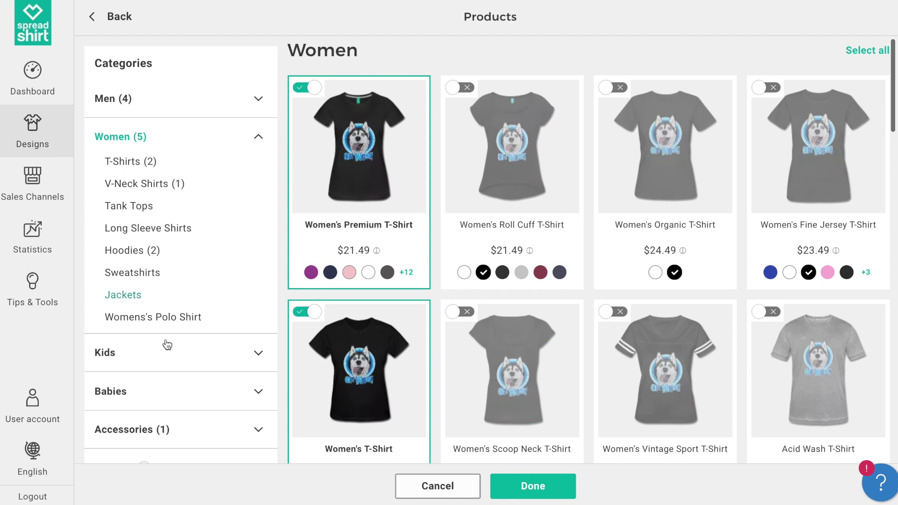
Add the Organic Short Sleeve Baby Bodysuit in black and confirm the product selection.
{"action": "left_click", "coordinate": [157, 397]}
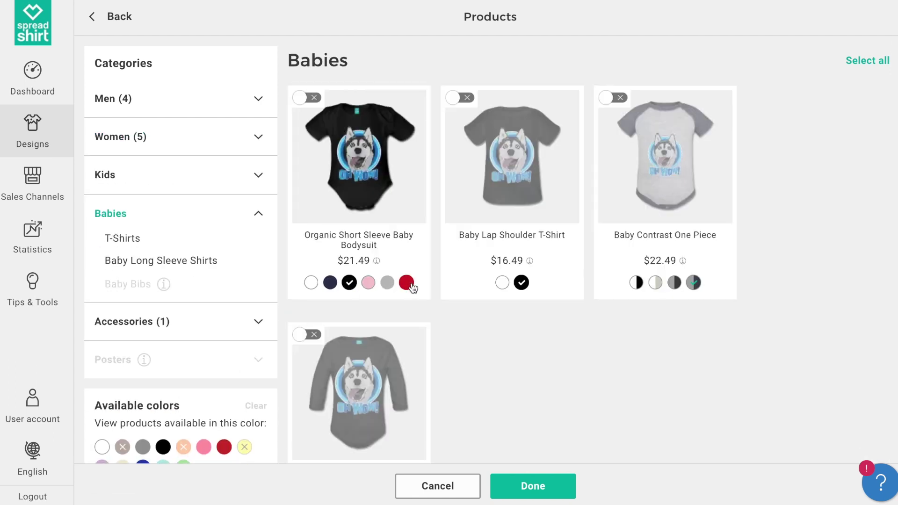
{"action": "left_click", "coordinate": [406, 283]}
{"action": "left_click", "coordinate": [387, 283]}
{"action": "left_click", "coordinate": [349, 283]}
{"action": "left_click", "coordinate": [301, 99]}
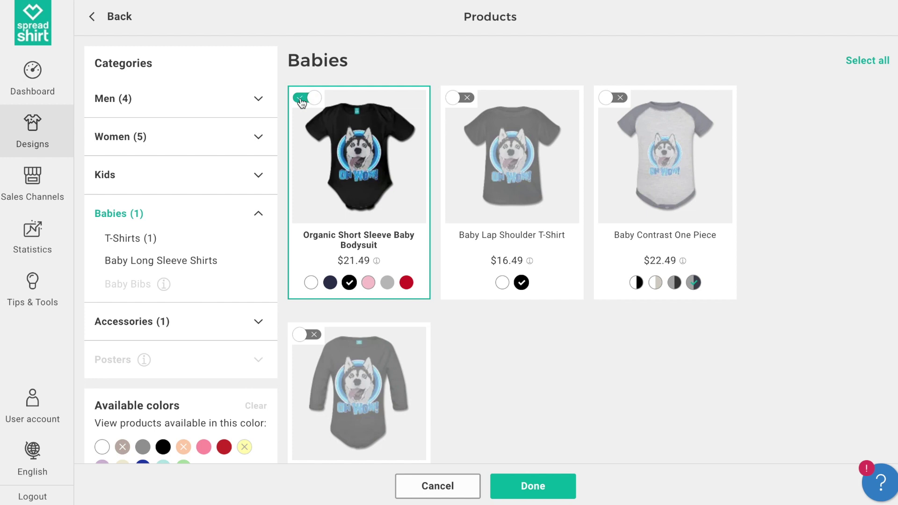
{"action": "left_click", "coordinate": [529, 485]}
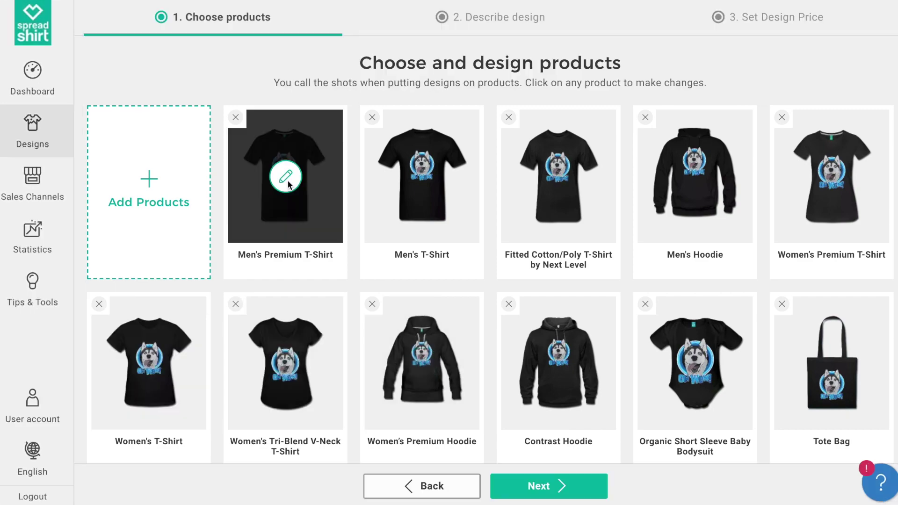
Place the husky design at 73% on the Men's Premium T-Shirt and make grey its default colour.
{"action": "left_click", "coordinate": [286, 178]}
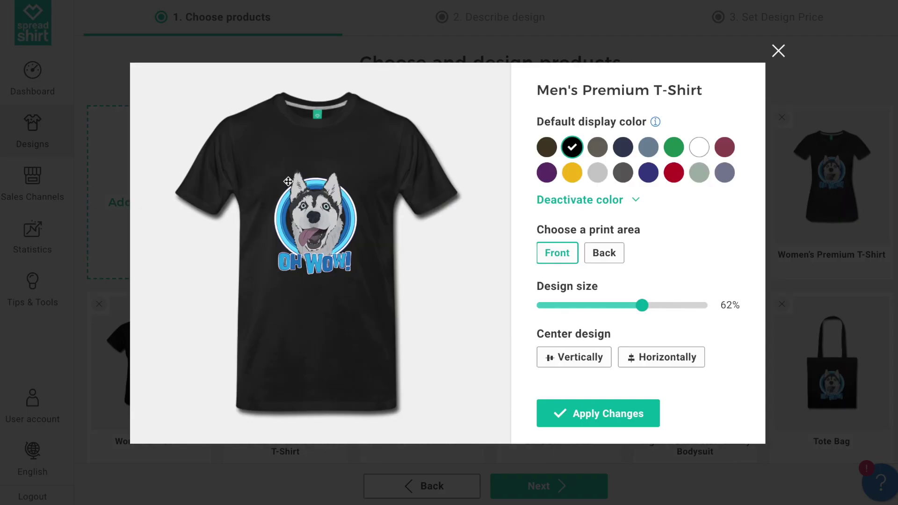
{"action": "left_click_drag", "start_coordinate": [329, 220], "coordinate": [330, 216]}
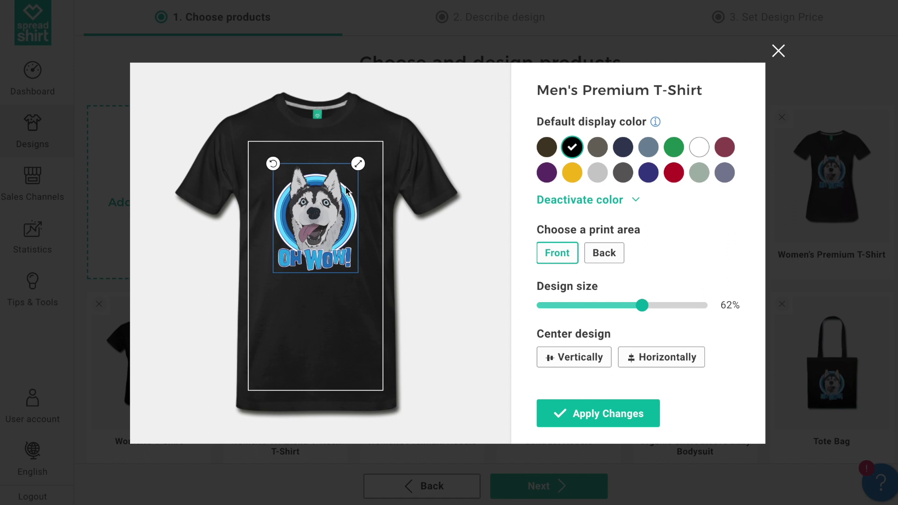
{"action": "left_click_drag", "start_coordinate": [359, 166], "coordinate": [366, 161]}
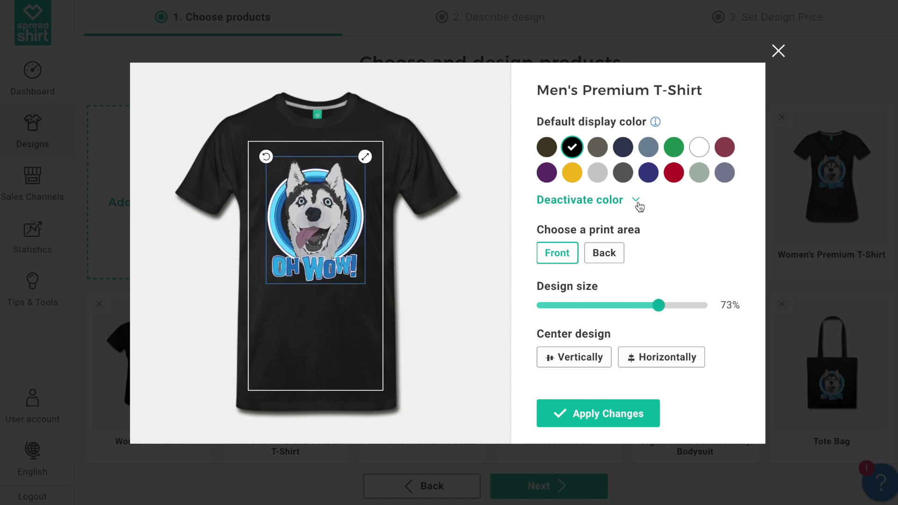
{"action": "left_click_drag", "start_coordinate": [342, 213], "coordinate": [340, 211]}
{"action": "left_click", "coordinate": [449, 210]}
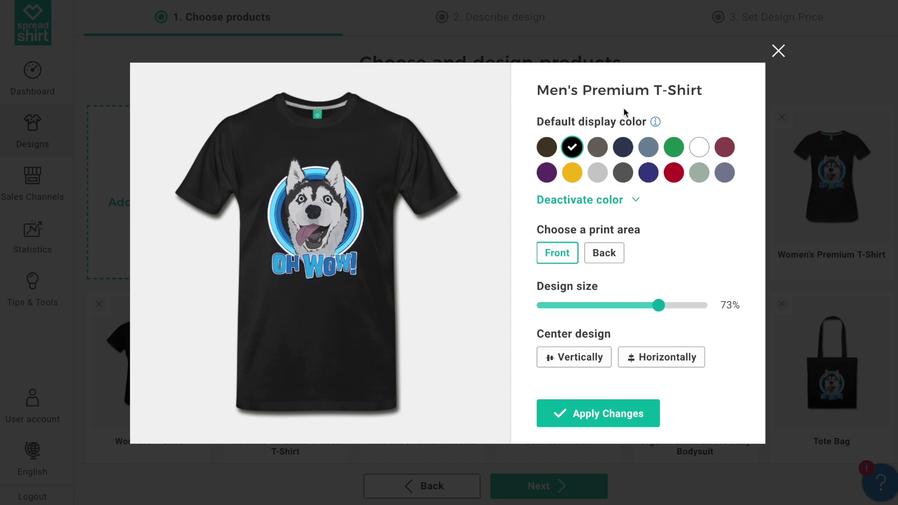
{"action": "left_click", "coordinate": [547, 148]}
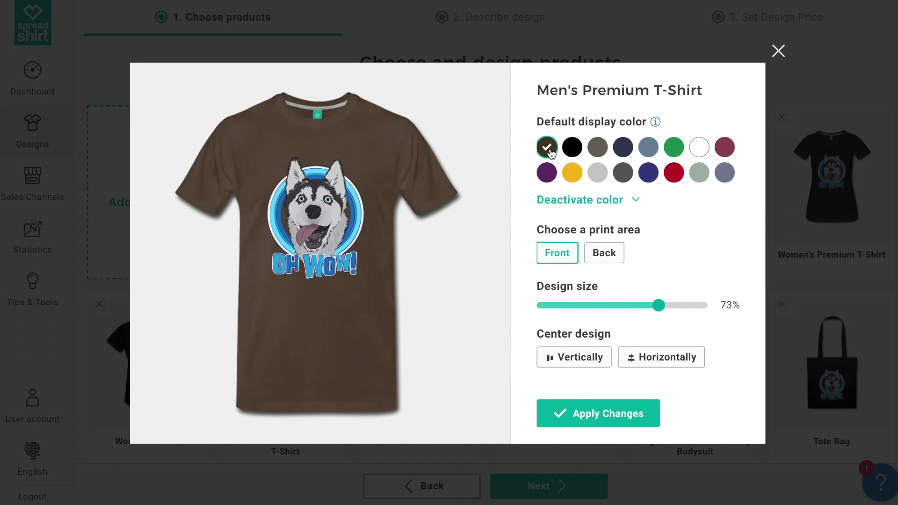
{"action": "left_click", "coordinate": [597, 150]}
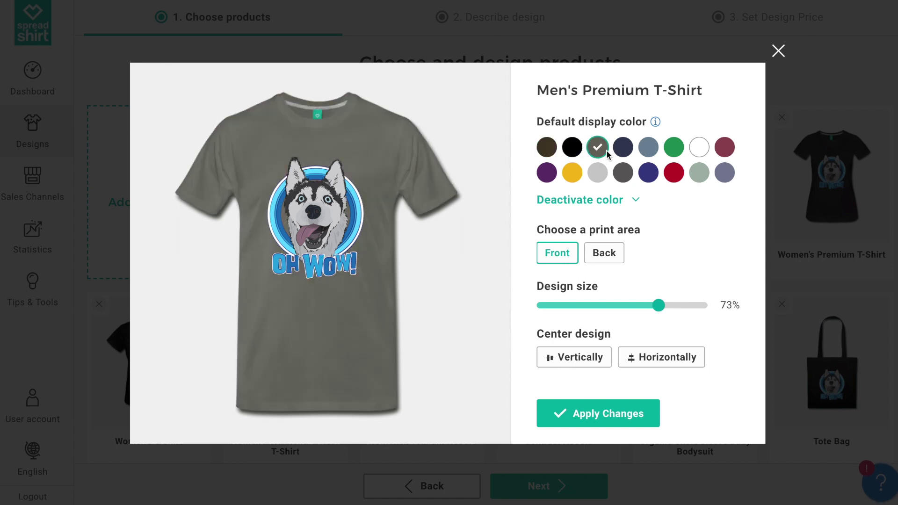
Deactivate six shirt colours, including white, green and dark brown.
{"action": "left_click", "coordinate": [637, 202]}
{"action": "left_click", "coordinate": [699, 253]}
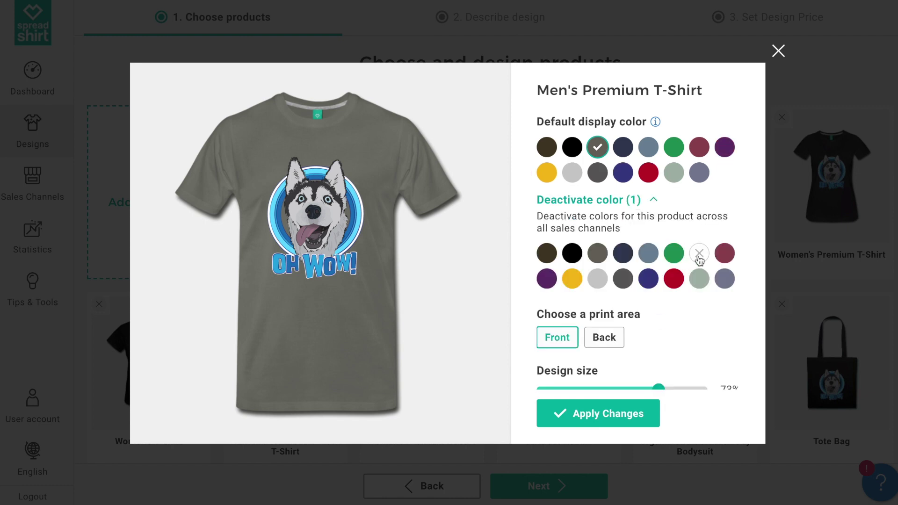
{"action": "left_click", "coordinate": [649, 279]}
{"action": "left_click", "coordinate": [572, 279]}
{"action": "left_click", "coordinate": [546, 278]}
{"action": "left_click", "coordinate": [673, 253]}
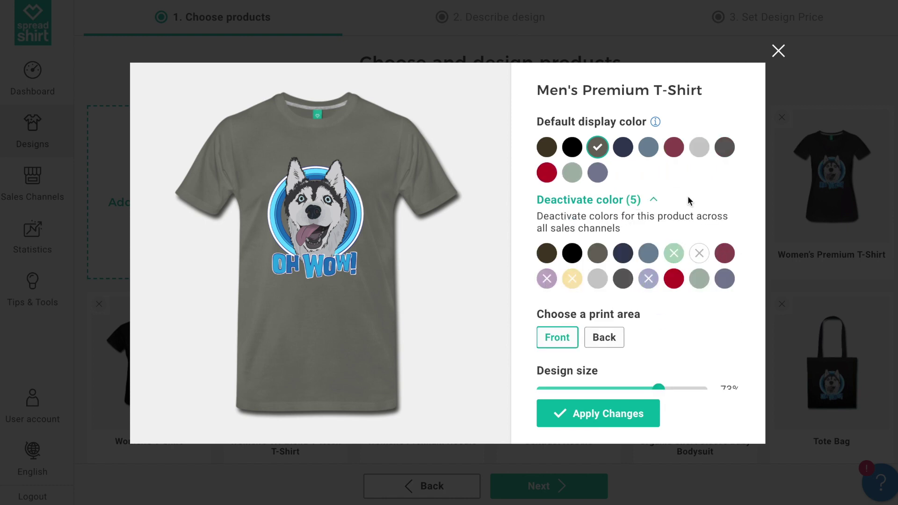
{"action": "left_click", "coordinate": [547, 253]}
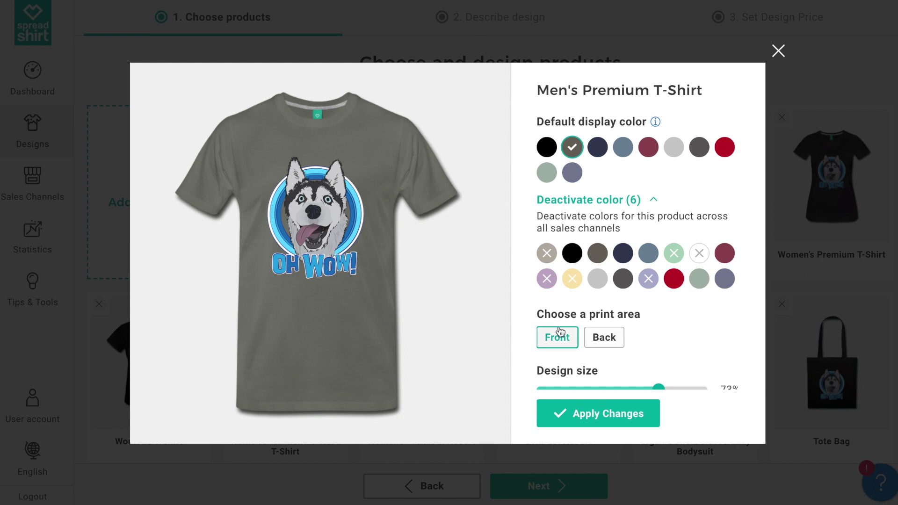
{"action": "left_click", "coordinate": [653, 200]}
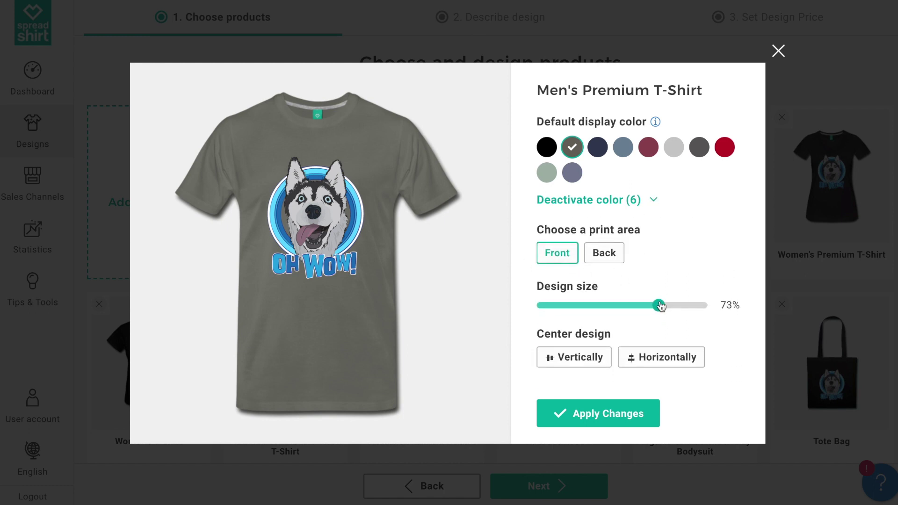
Enlarge the design to 76%, centre it vertically, nudge it higher and apply the changes.
{"action": "left_click_drag", "start_coordinate": [658, 305], "coordinate": [663, 305]}
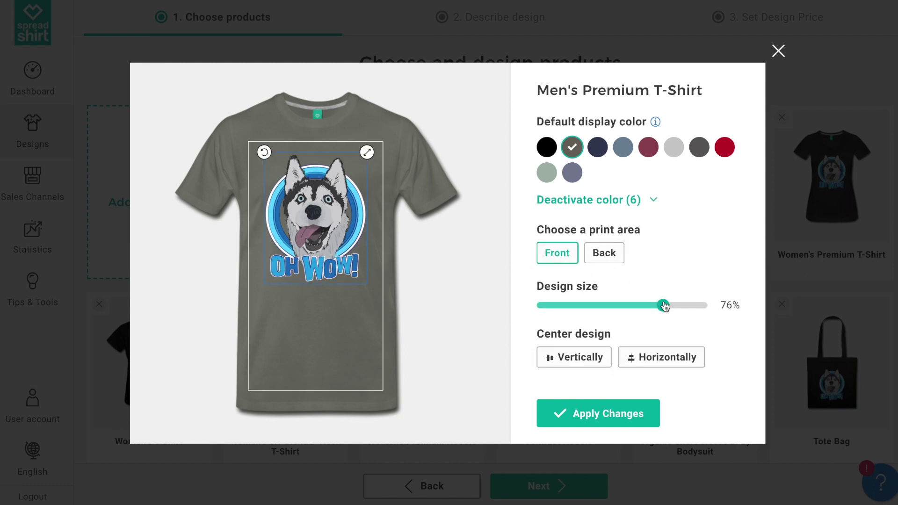
{"action": "left_click", "coordinate": [601, 358]}
{"action": "left_click_drag", "start_coordinate": [341, 249], "coordinate": [341, 200]}
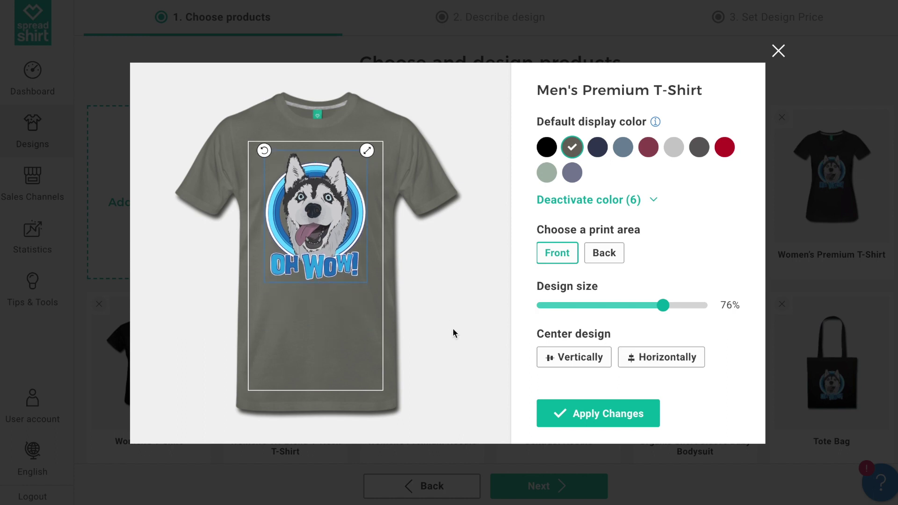
{"action": "left_click", "coordinate": [459, 332]}
{"action": "left_click", "coordinate": [568, 415]}
Set heather grey as the Men's T-Shirt display colour and deactivate its unwanted colours.
{"action": "left_click", "coordinate": [432, 277]}
{"action": "left_click", "coordinate": [572, 172]}
{"action": "left_click", "coordinate": [580, 250]}
{"action": "left_click", "coordinate": [630, 414]}
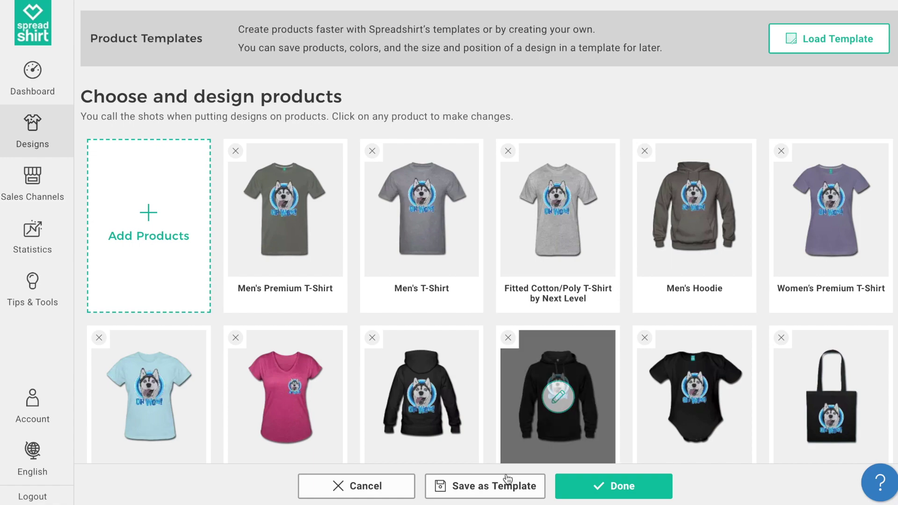
{"action": "left_click", "coordinate": [509, 482]}
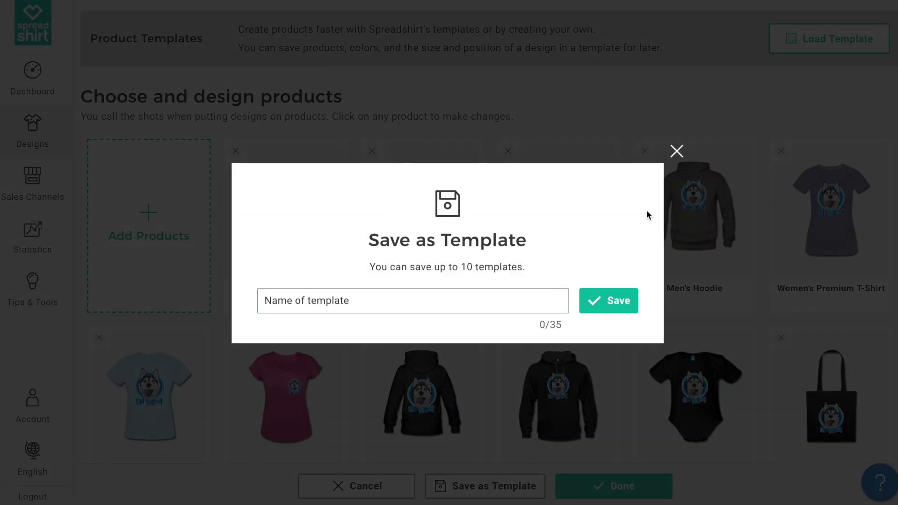
{"action": "left_click", "coordinate": [677, 151]}
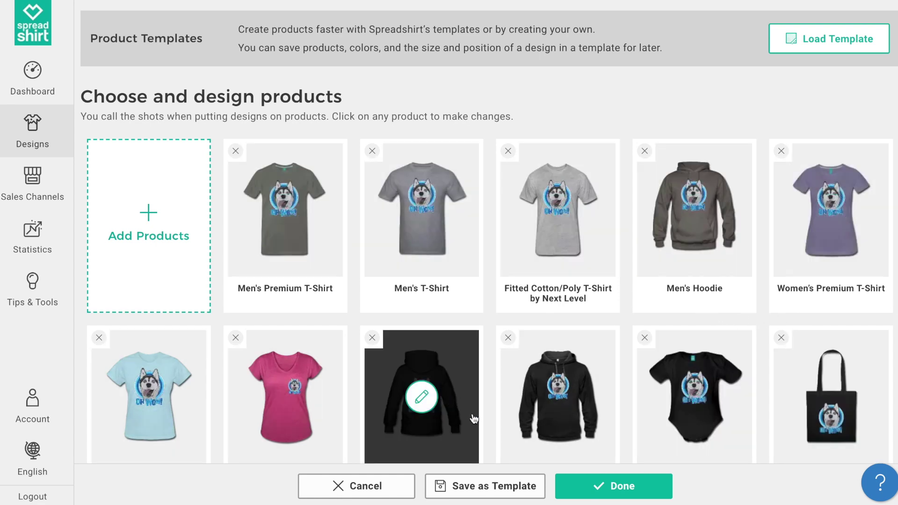
Name the design 'Dogs Oh Wow!' and describe it as a great merch option for dog lovers.
{"action": "left_click", "coordinate": [646, 491]}
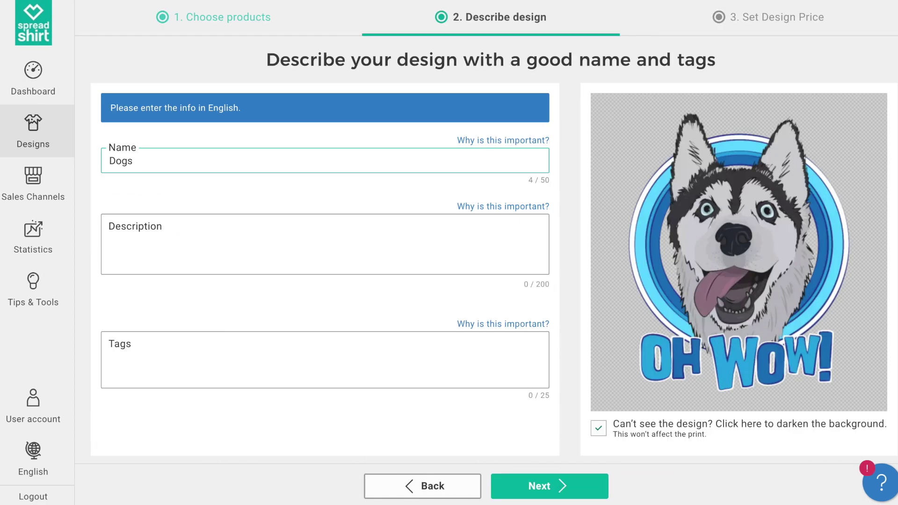
{"action": "type", "text": "Oh Wow!"}
{"action": "left_click", "coordinate": [273, 240]}
{"action": "type", "text": "This design is a great "}
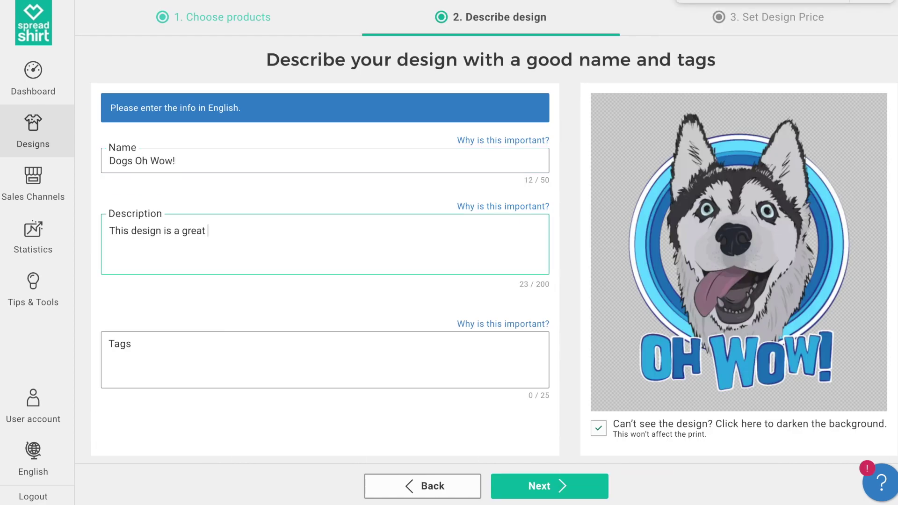
{"action": "type", "text": "merch option for any dog lover. It will leave"}
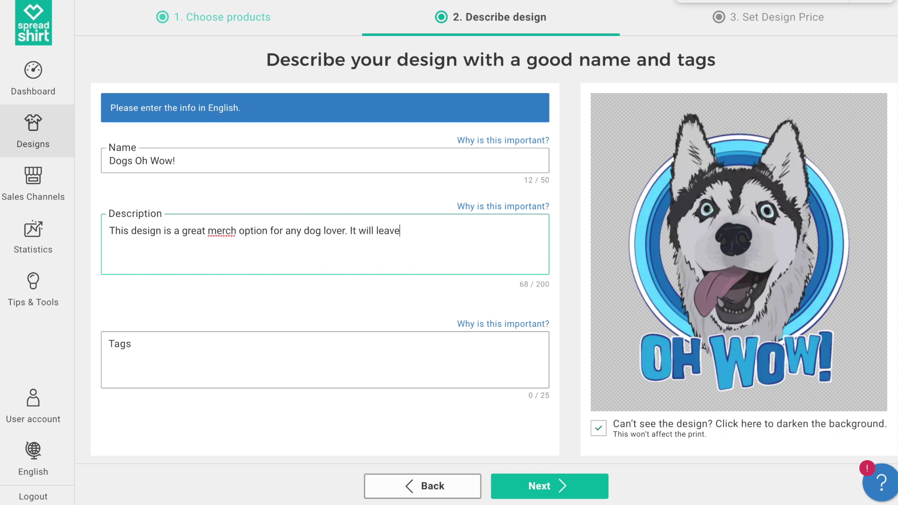
{"action": "type", "text": " you saying \"Oh WOW!\""}
Tag the design dog, pet, animal, wow and cartoon, then continue to pricing.
{"action": "left_click", "coordinate": [159, 344]}
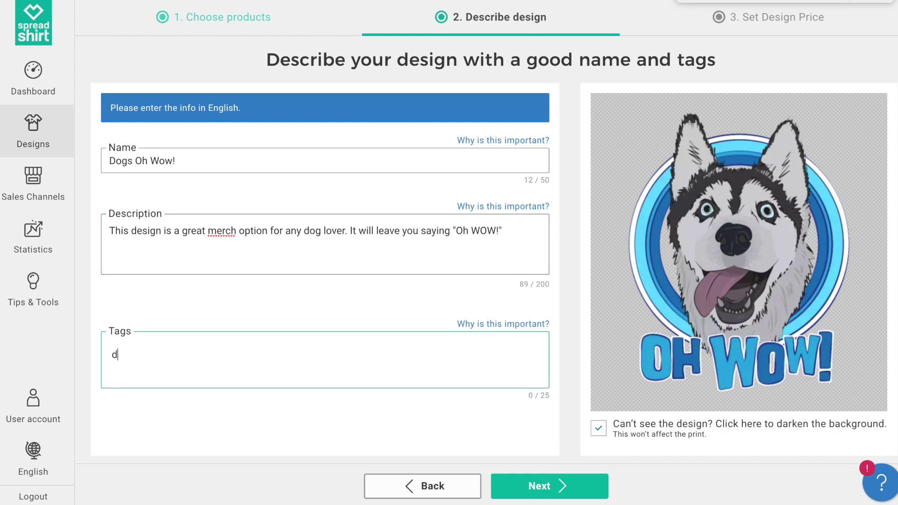
{"action": "type", "text": "dog"}
{"action": "key", "text": "Return"}
{"action": "left_click", "coordinate": [146, 435]}
{"action": "left_click", "coordinate": [185, 435]}
{"action": "type", "text": "wow"}
{"action": "key", "text": "Return"}
{"action": "type", "text": "cartoon"}
{"action": "key", "text": "Return"}
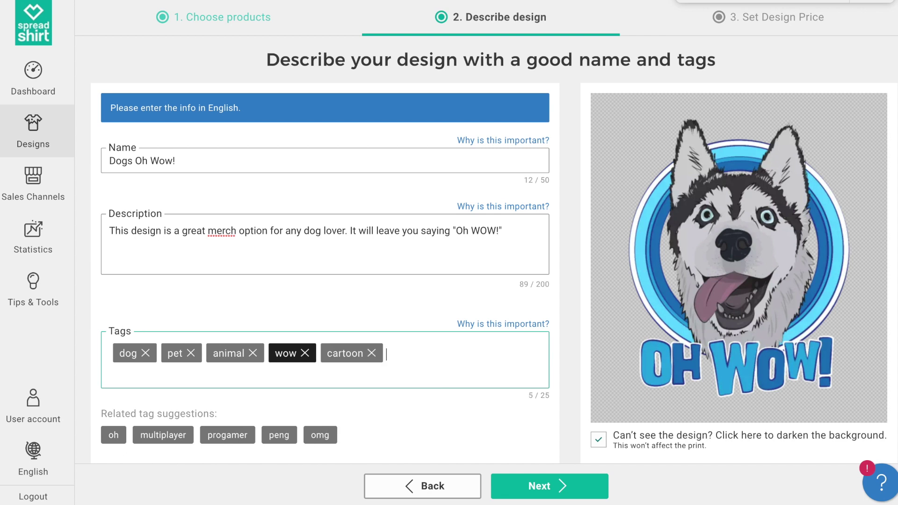
{"action": "left_click", "coordinate": [547, 482]}
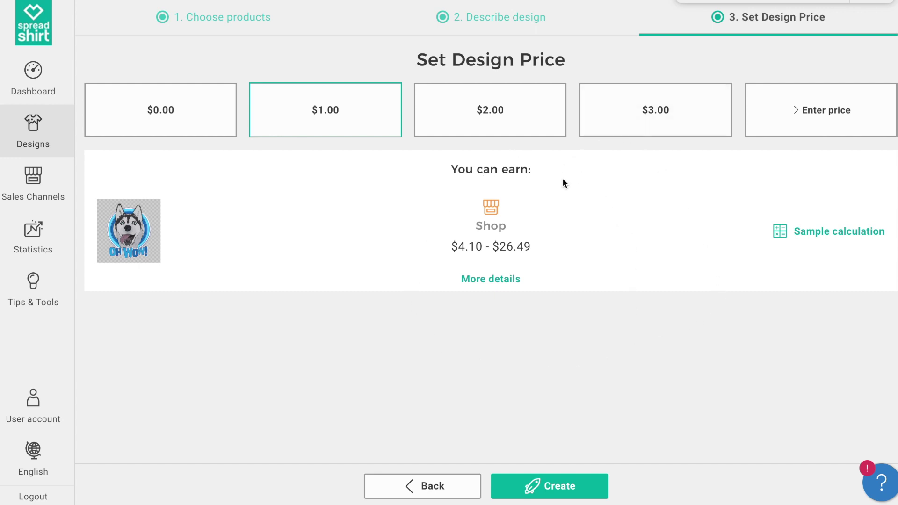
Open the sample earnings calculation on the Set Design Price page.
{"action": "left_click", "coordinate": [816, 239]}
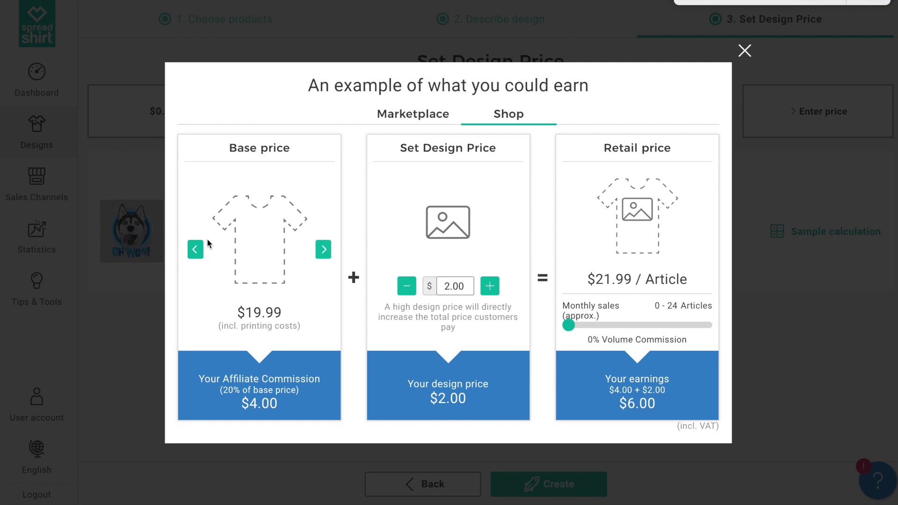
Switch the example product between T-shirt and hoodie, checking the $4.00 commission.
{"action": "left_click", "coordinate": [323, 249]}
{"action": "left_click", "coordinate": [324, 250]}
{"action": "left_click", "coordinate": [323, 249]}
{"action": "left_click", "coordinate": [323, 250]}
{"action": "left_click_drag", "start_coordinate": [283, 408], "coordinate": [239, 412]}
{"action": "left_click", "coordinate": [239, 412]}
{"action": "left_click", "coordinate": [323, 250]}
{"action": "left_click", "coordinate": [324, 250]}
Try example design prices from 1.00 to 5.00, checking the retail price and $7.00 earnings.
{"action": "left_click", "coordinate": [491, 287]}
{"action": "left_click", "coordinate": [408, 288]}
{"action": "left_click", "coordinate": [409, 290]}
{"action": "left_click", "coordinate": [494, 290]}
{"action": "left_click", "coordinate": [495, 292]}
{"action": "left_click", "coordinate": [495, 292]}
{"action": "left_click", "coordinate": [495, 292]}
{"action": "left_click", "coordinate": [407, 288]}
{"action": "left_click", "coordinate": [408, 288]}
{"action": "left_click_drag", "start_coordinate": [690, 280], "coordinate": [687, 276]}
{"action": "left_click", "coordinate": [490, 286]}
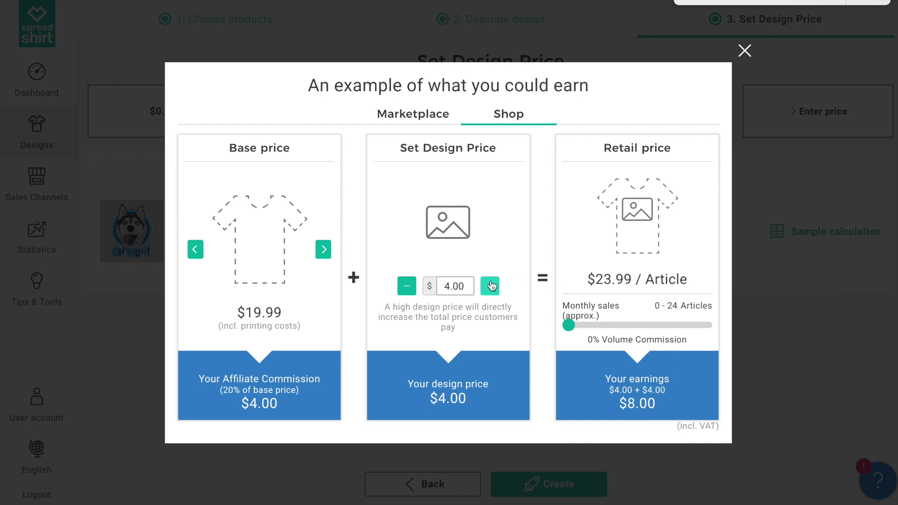
{"action": "left_click", "coordinate": [412, 286]}
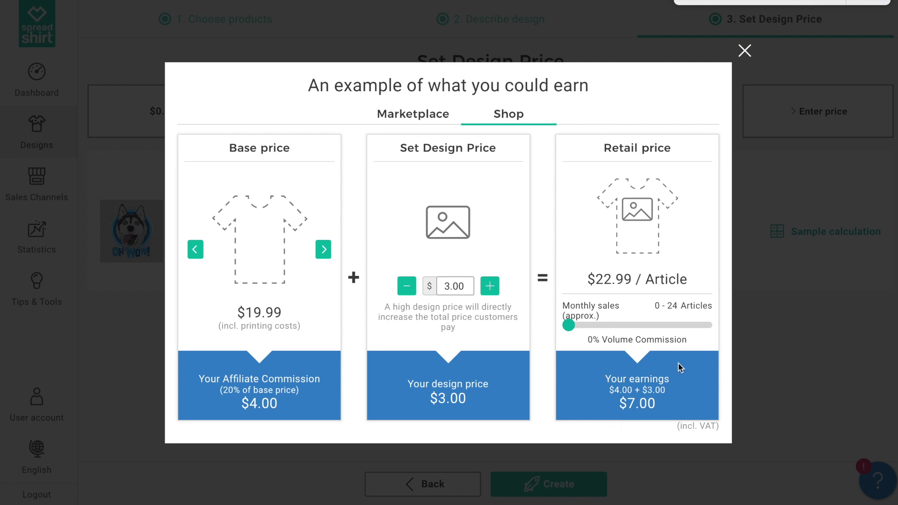
{"action": "left_click_drag", "start_coordinate": [663, 415], "coordinate": [623, 414]}
{"action": "left_click", "coordinate": [621, 414]}
Step the example design price from 5.00 down to 1.00, back to 2.00, and close the calculation.
{"action": "left_click", "coordinate": [490, 286]}
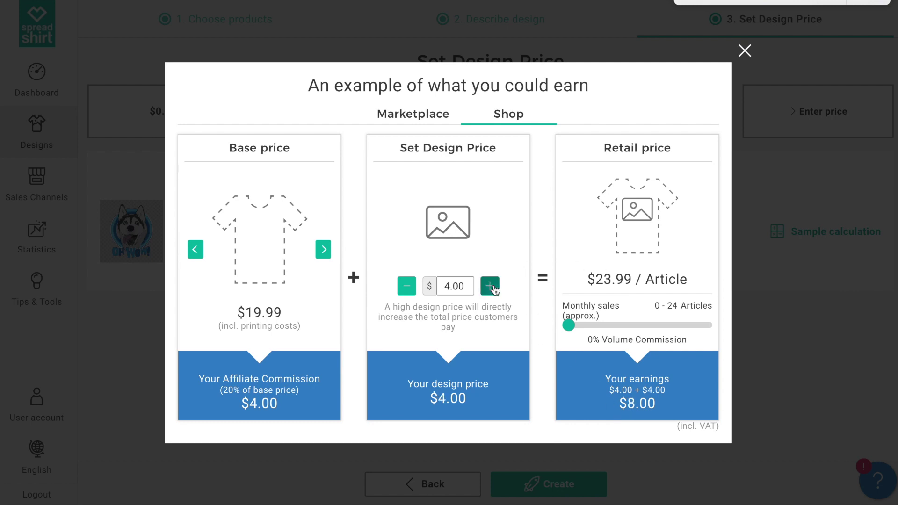
{"action": "left_click", "coordinate": [489, 286]}
{"action": "left_click", "coordinate": [408, 290]}
{"action": "left_click", "coordinate": [409, 291]}
{"action": "left_click", "coordinate": [411, 291]}
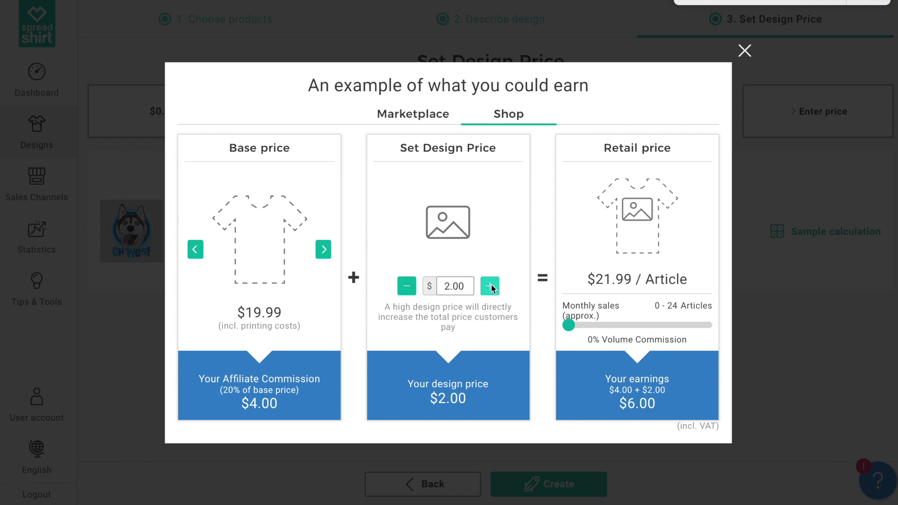
{"action": "left_click", "coordinate": [414, 288]}
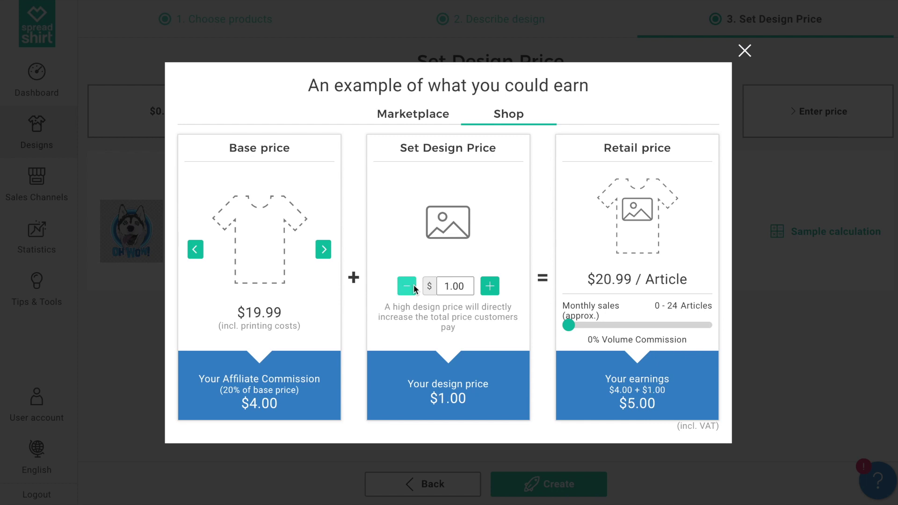
{"action": "left_click", "coordinate": [497, 288]}
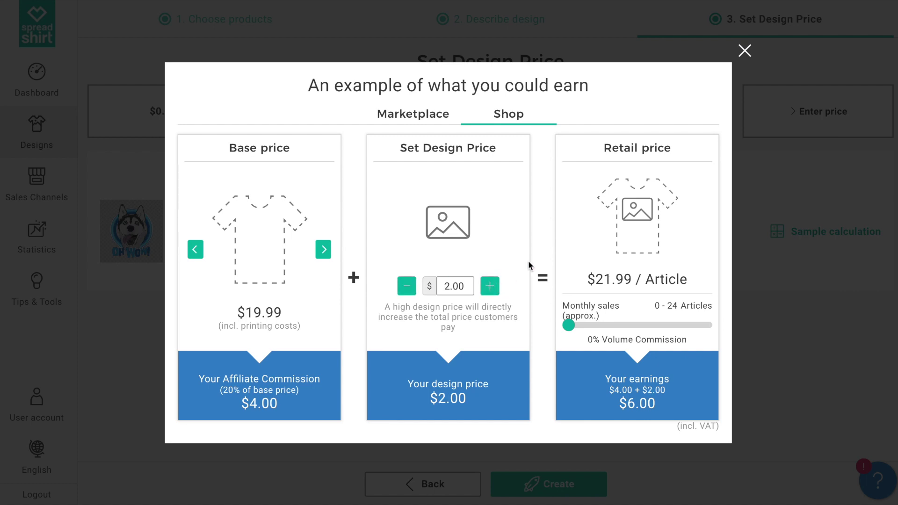
{"action": "left_click", "coordinate": [744, 51]}
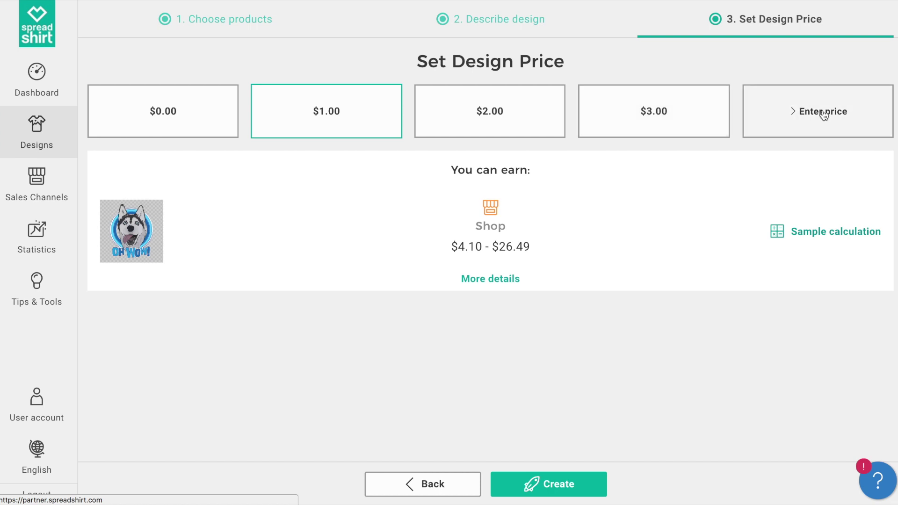
Price the husky design at $2.00, review the earnings breakdown, and create its products.
{"action": "left_click", "coordinate": [537, 137]}
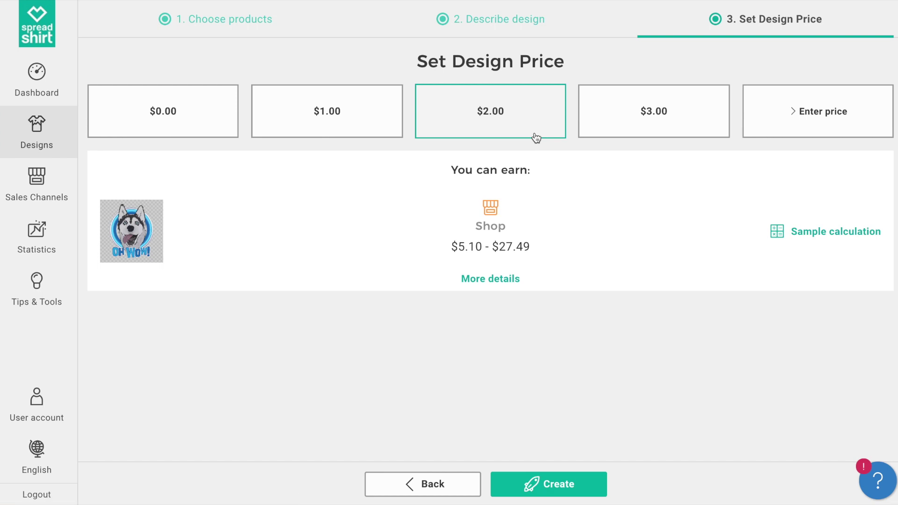
{"action": "left_click", "coordinate": [505, 285]}
{"action": "scroll", "coordinate": [505, 284], "scroll_direction": "down", "scroll_amount": 2}
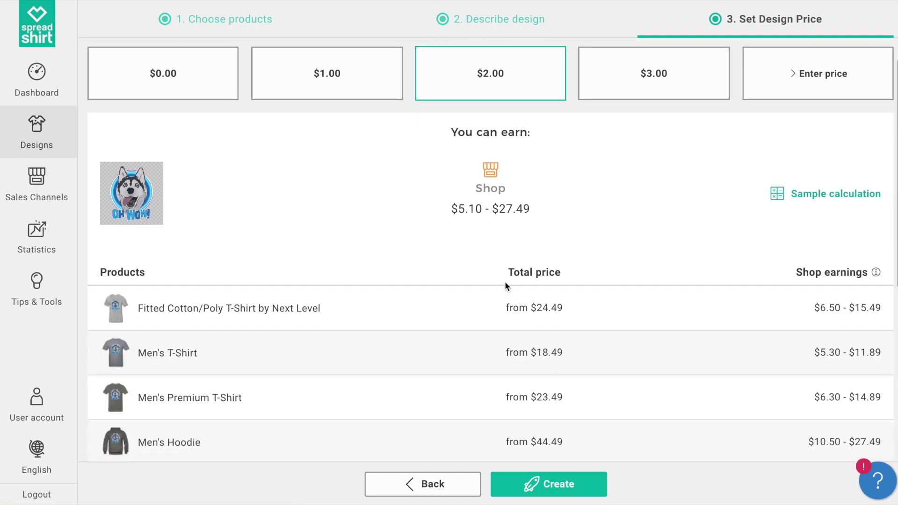
{"action": "scroll", "coordinate": [505, 283], "scroll_direction": "down", "scroll_amount": 3}
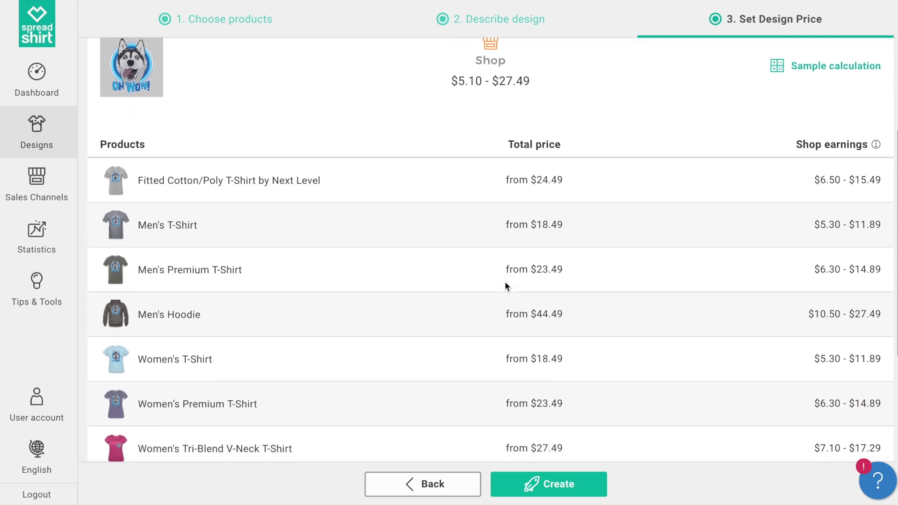
{"action": "scroll", "coordinate": [506, 285], "scroll_direction": "down", "scroll_amount": 3}
{"action": "scroll", "coordinate": [505, 285], "scroll_direction": "down", "scroll_amount": 1}
{"action": "scroll", "coordinate": [505, 284], "scroll_direction": "up", "scroll_amount": 3}
{"action": "scroll", "coordinate": [505, 285], "scroll_direction": "up", "scroll_amount": 4}
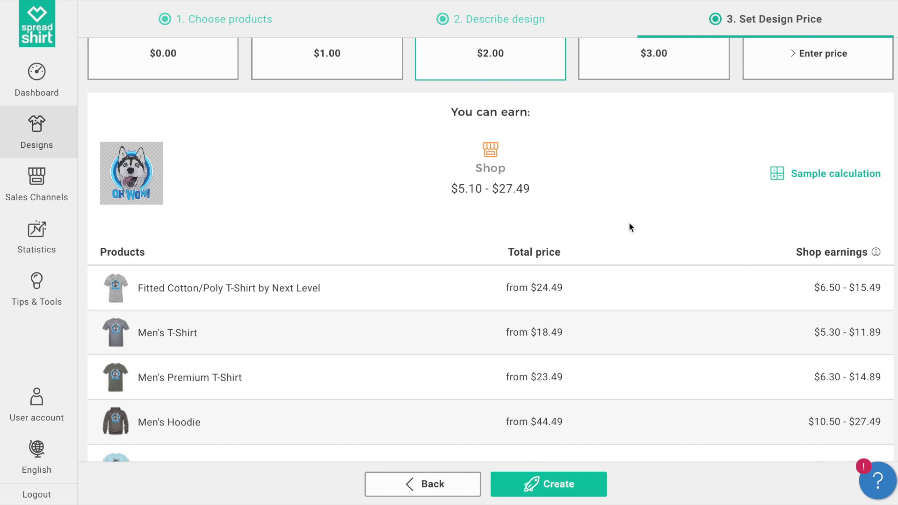
{"action": "scroll", "coordinate": [629, 224], "scroll_direction": "up", "scroll_amount": 1}
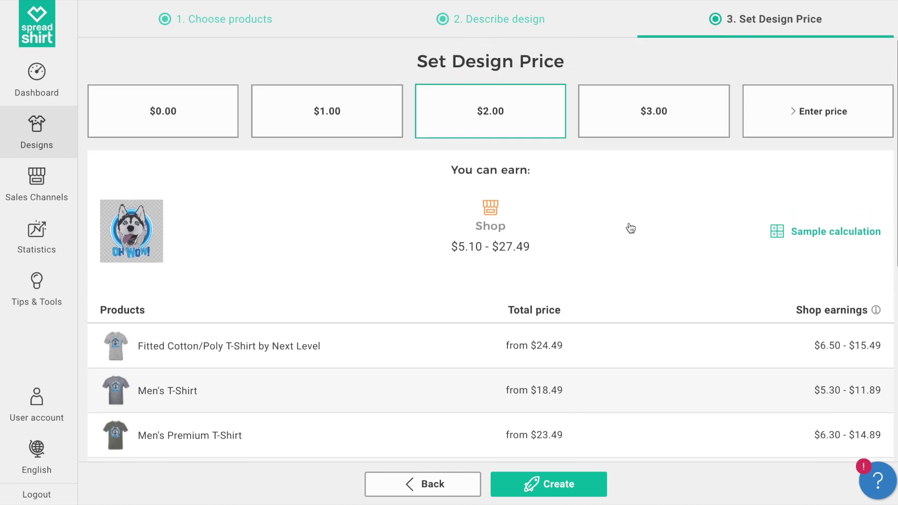
{"action": "left_click", "coordinate": [560, 487]}
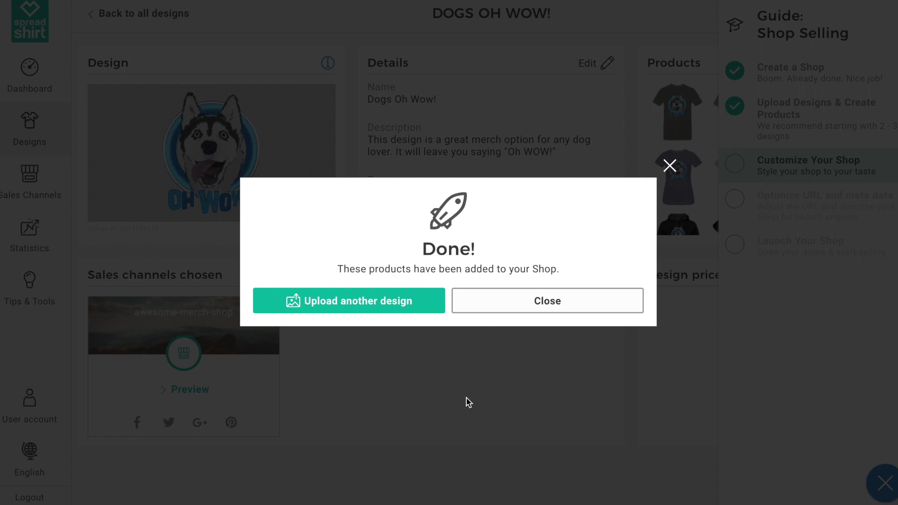
Return to the Designs list and create products for the I Love Pizza design.
{"action": "left_click", "coordinate": [670, 167]}
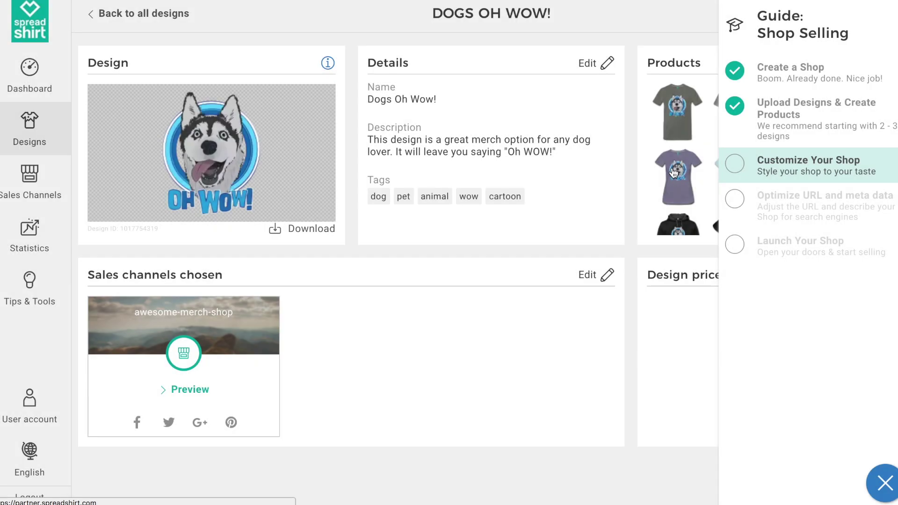
{"action": "left_click", "coordinate": [35, 140]}
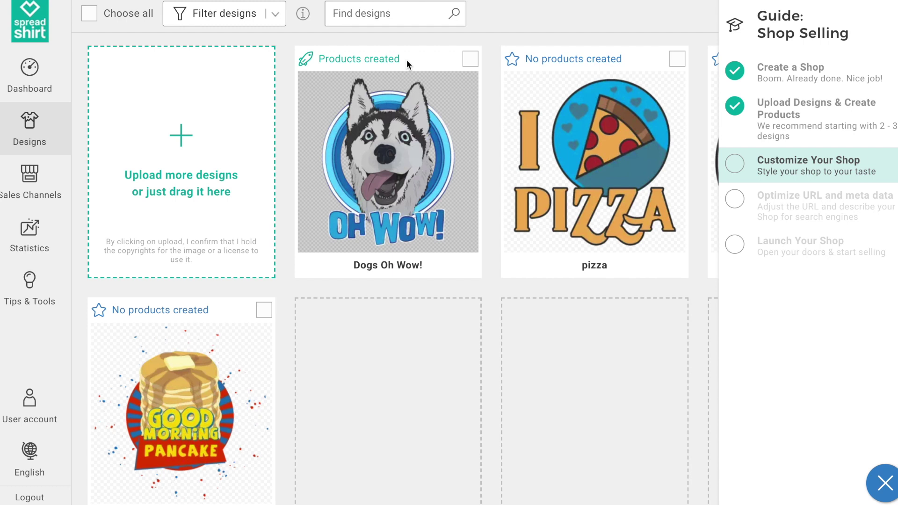
{"action": "mouse_move", "coordinate": [518, 112]}
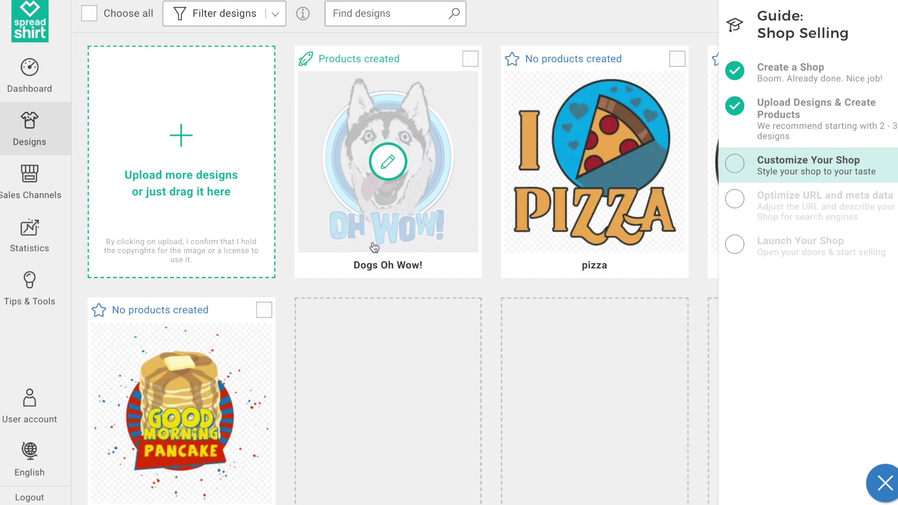
{"action": "mouse_move", "coordinate": [541, 176]}
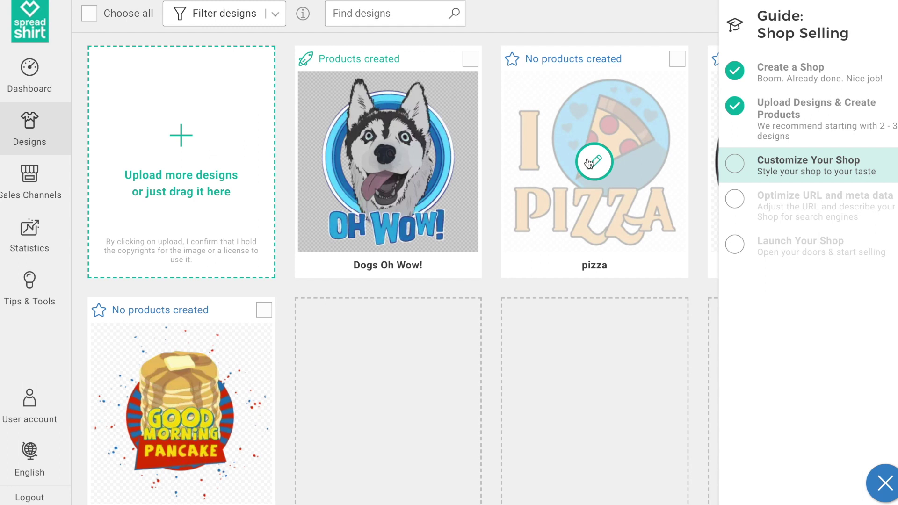
{"action": "left_click", "coordinate": [591, 162]}
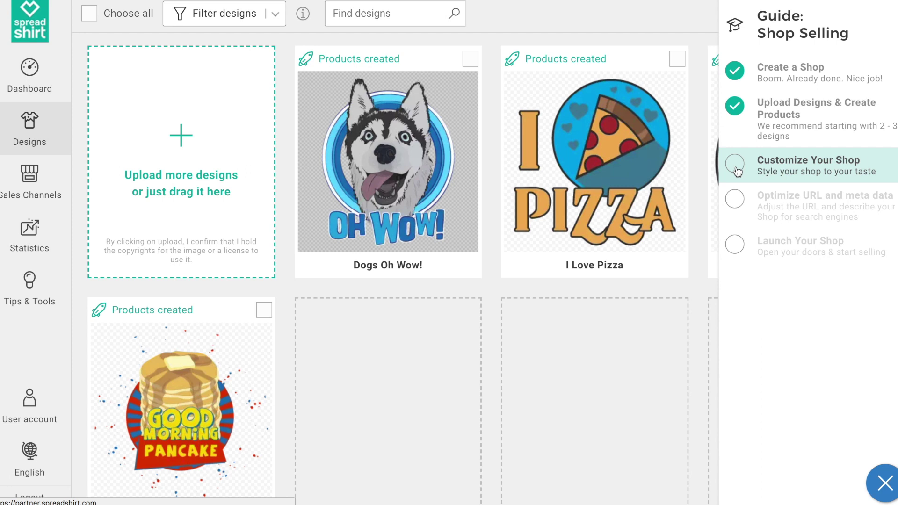
{"action": "left_click", "coordinate": [805, 162]}
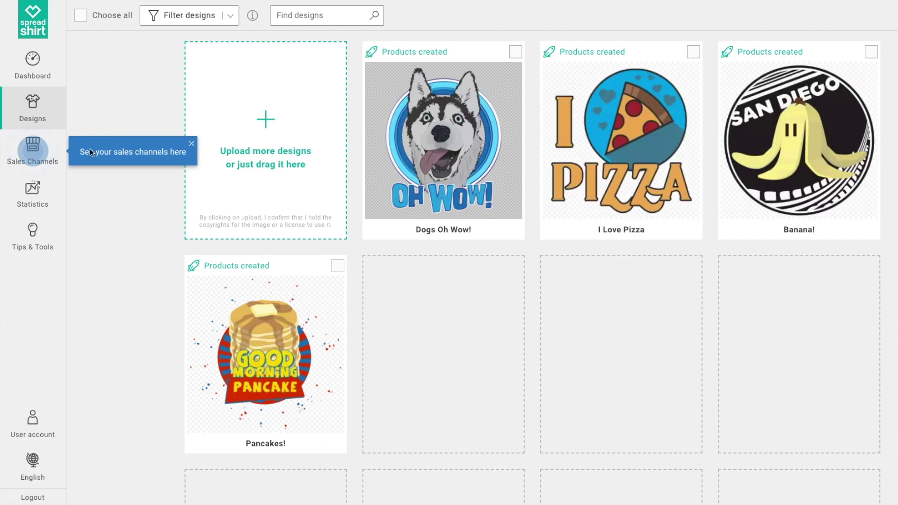
Upload header.jpg as the Awesome Merch shop's header image and apply it.
{"action": "left_click", "coordinate": [28, 157]}
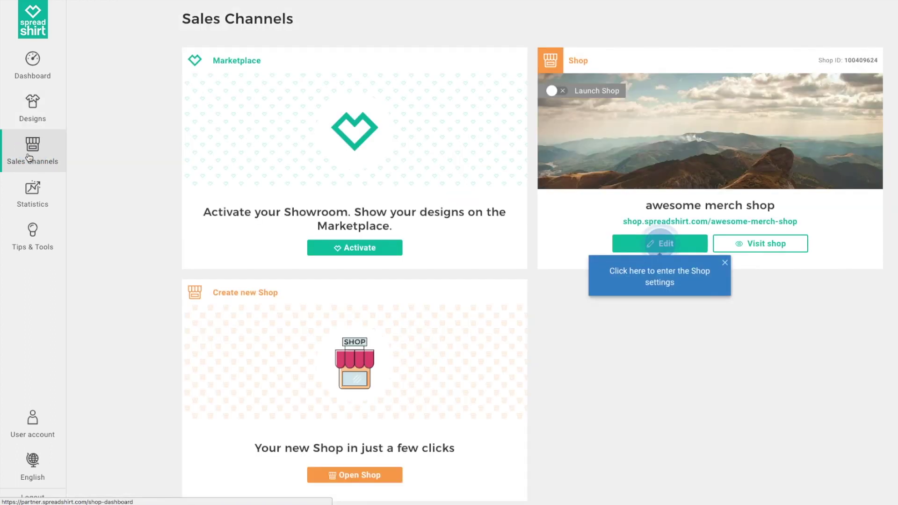
{"action": "left_click", "coordinate": [675, 245]}
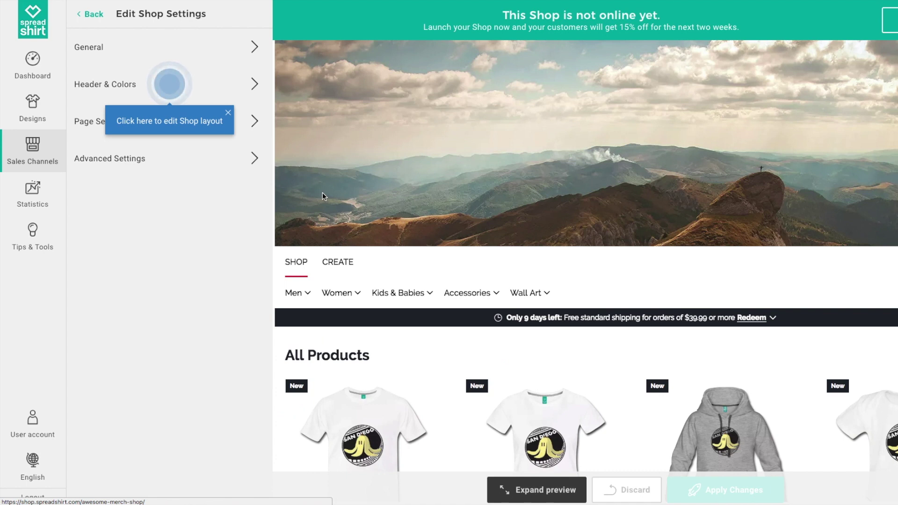
{"action": "left_click", "coordinate": [182, 84]}
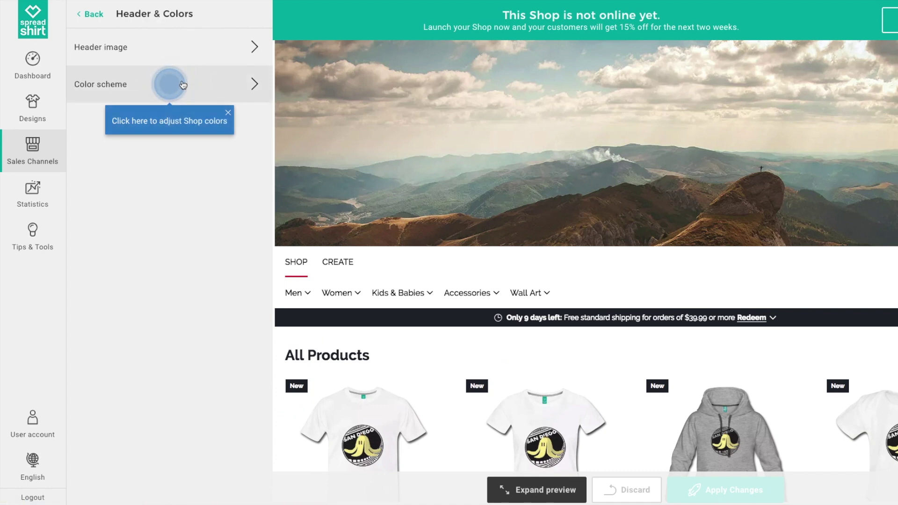
{"action": "left_click", "coordinate": [208, 49]}
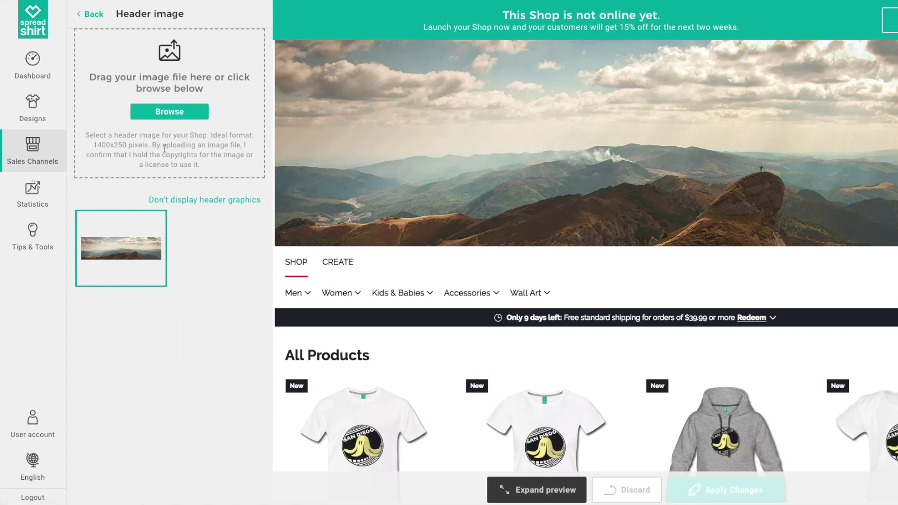
{"action": "key", "text": "super+Tab"}
{"action": "left_click_drag", "start_coordinate": [351, 140], "coordinate": [195, 90]}
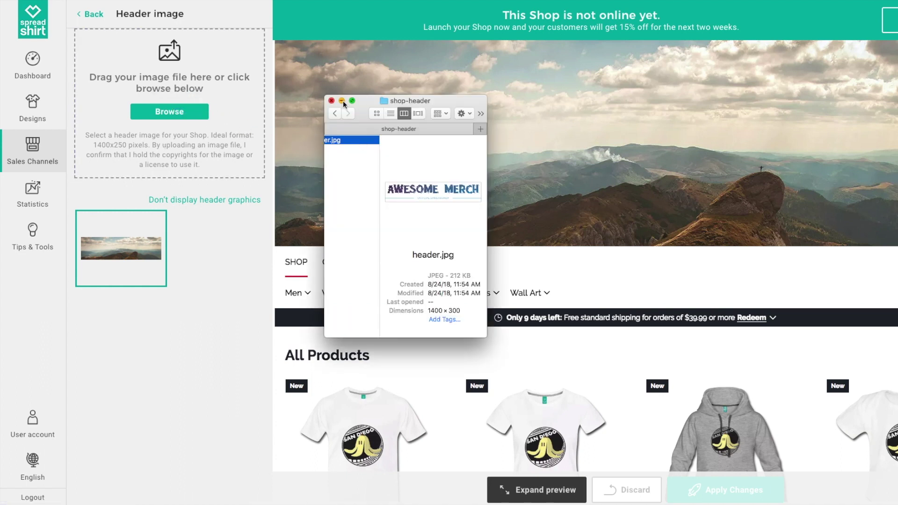
{"action": "left_click", "coordinate": [343, 100]}
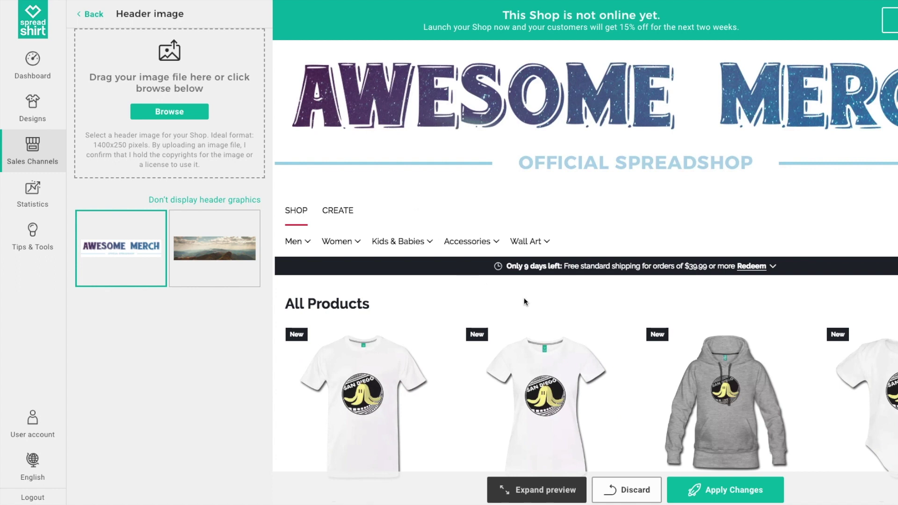
{"action": "left_click", "coordinate": [712, 488]}
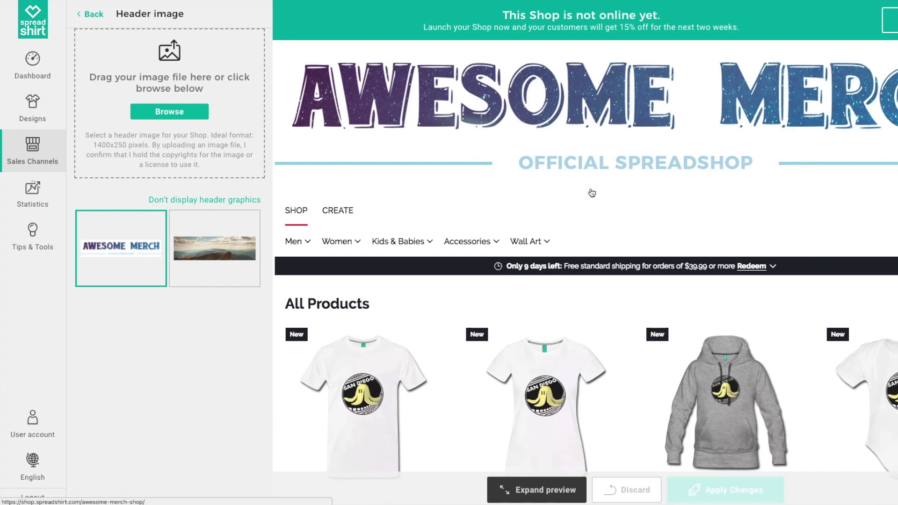
{"action": "left_click", "coordinate": [100, 14]}
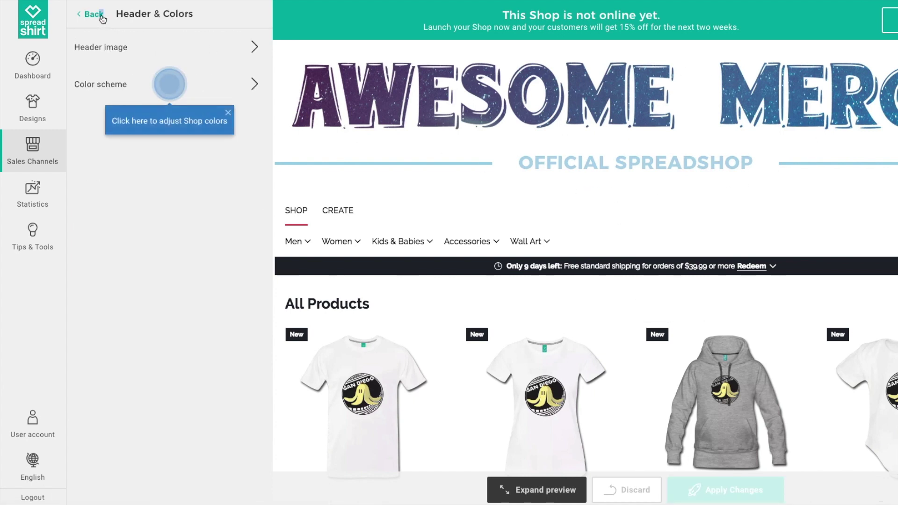
Choose the Fresh colour scheme as the base for a personalized scheme.
{"action": "left_click", "coordinate": [117, 85]}
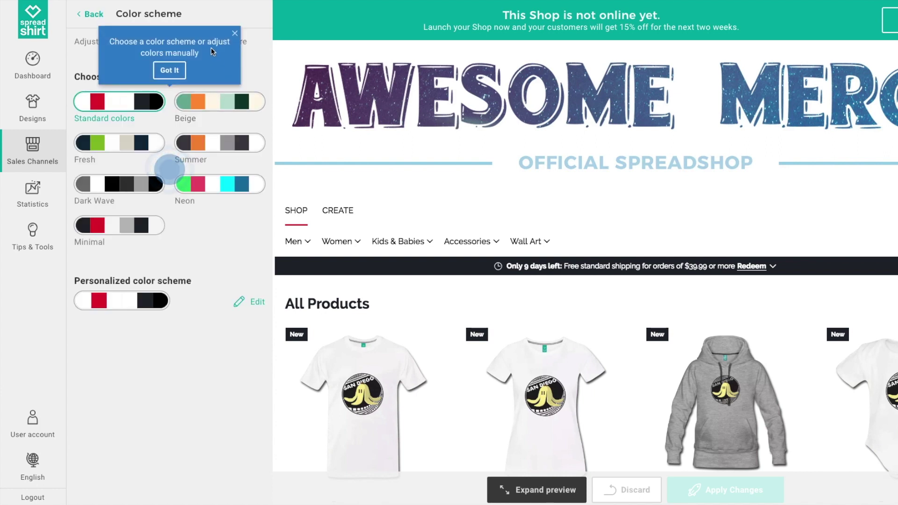
{"action": "left_click", "coordinate": [170, 70]}
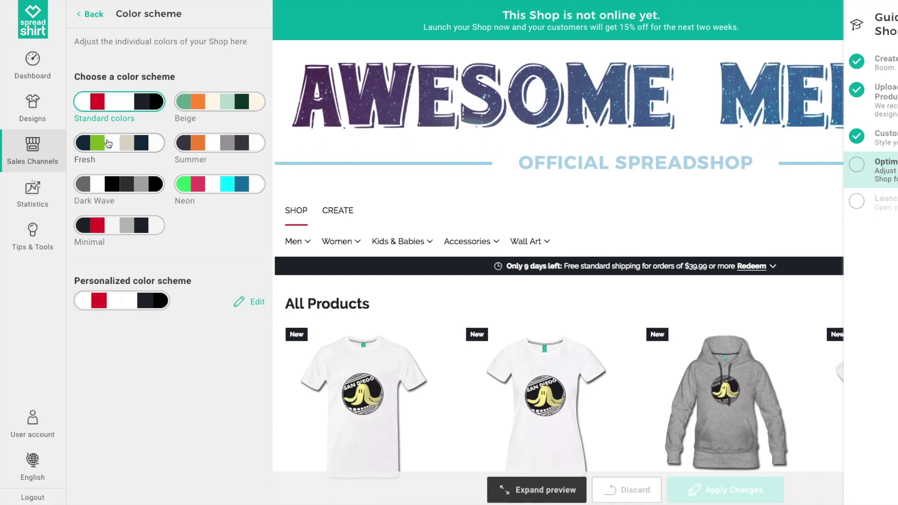
{"action": "left_click", "coordinate": [197, 145]}
{"action": "left_click", "coordinate": [133, 145]}
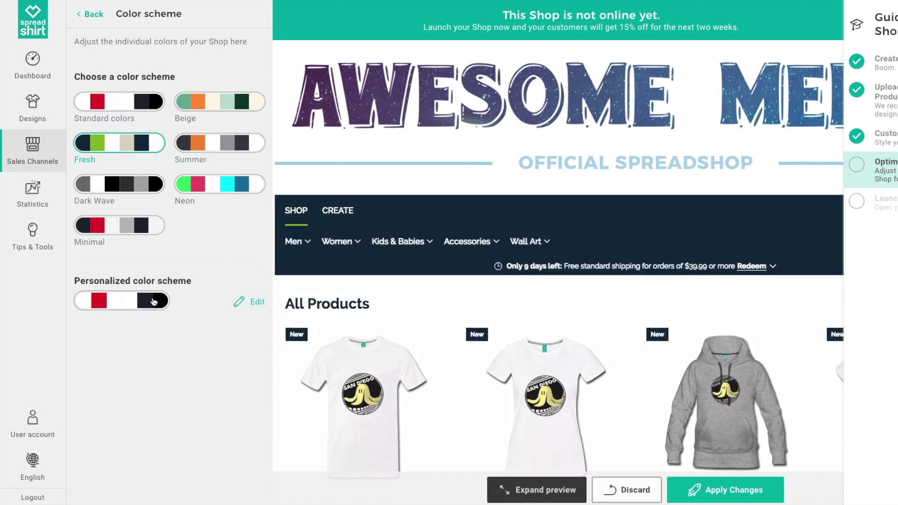
{"action": "left_click", "coordinate": [248, 302]}
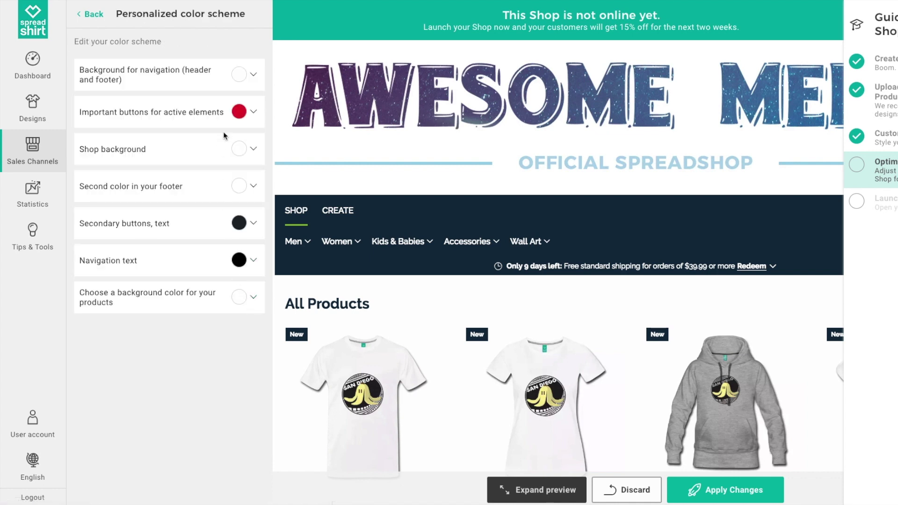
Set buttons to #4488bb, navigation background to #453a5e and navigation text to #ffffff.
{"action": "left_click", "coordinate": [239, 114]}
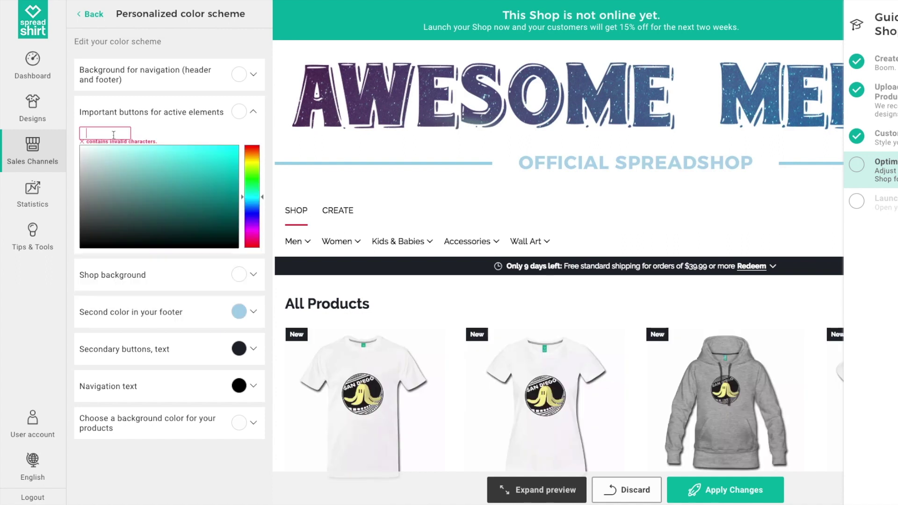
{"action": "type", "text": "#4488bb"}
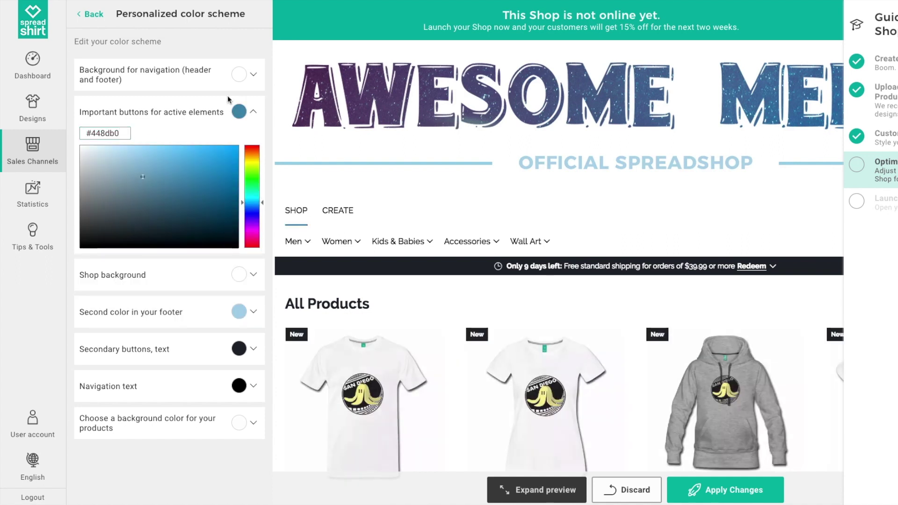
{"action": "left_click", "coordinate": [239, 74]}
{"action": "type", "text": "#453a5e"}
{"action": "left_click", "coordinate": [238, 386]}
{"action": "type", "text": "#ffffff"}
{"action": "left_click", "coordinate": [191, 300]}
{"action": "scroll", "coordinate": [530, 355], "scroll_direction": "down", "scroll_amount": 5}
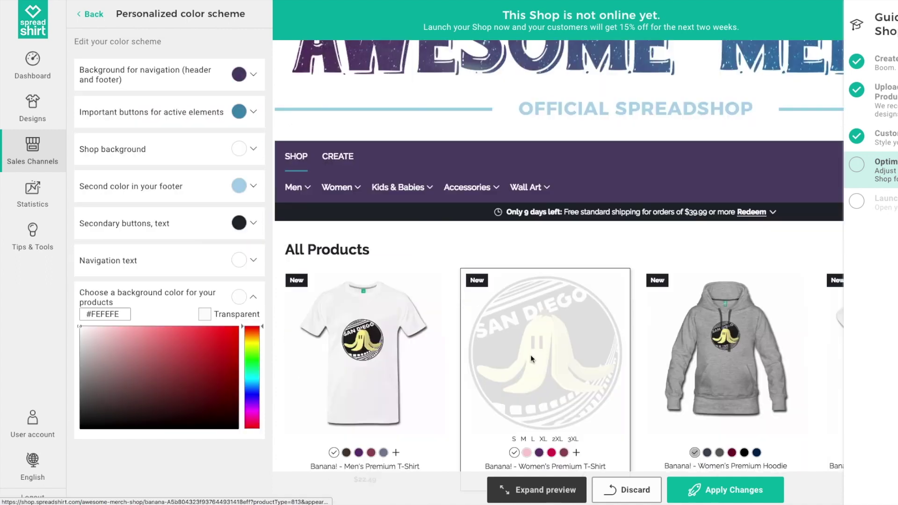
{"action": "left_click", "coordinate": [96, 14]}
{"action": "left_click", "coordinate": [96, 15]}
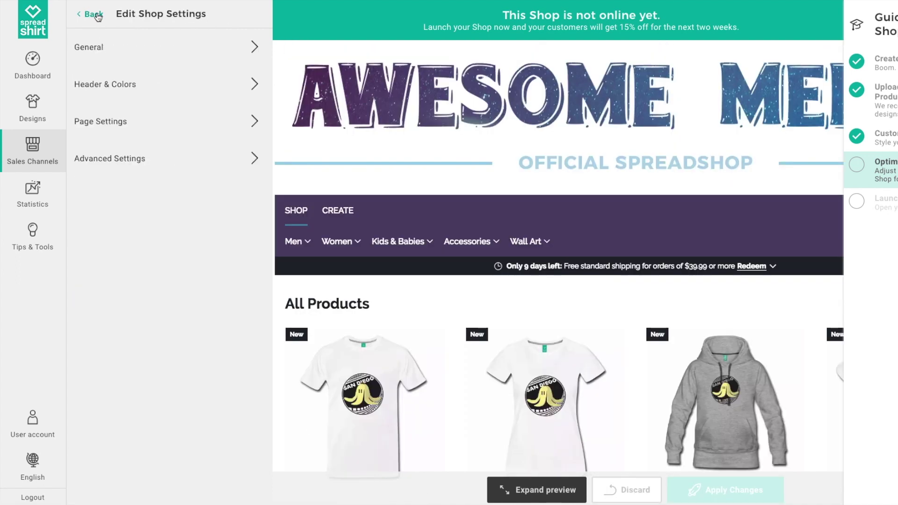
Select Facebook, YouTube and Instagram under the shop's Social Media Links.
{"action": "left_click", "coordinate": [211, 57]}
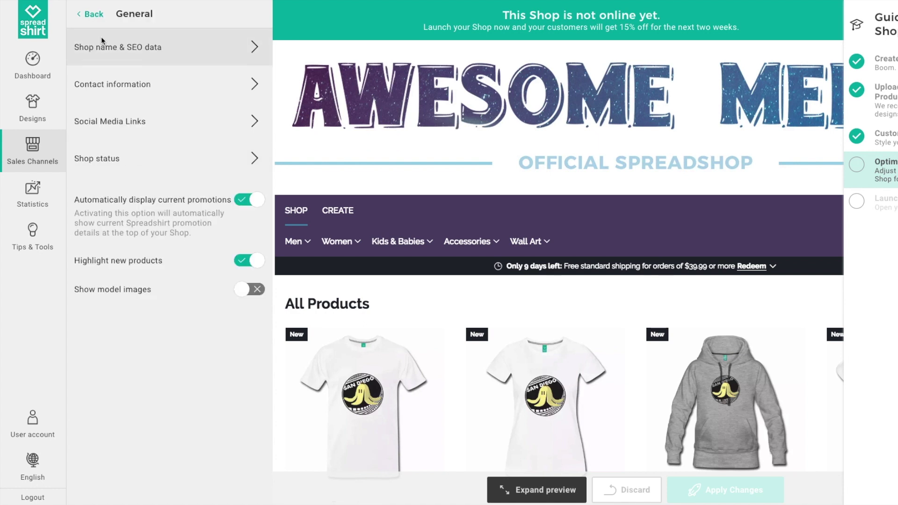
{"action": "left_click", "coordinate": [240, 126]}
{"action": "left_click", "coordinate": [104, 122]}
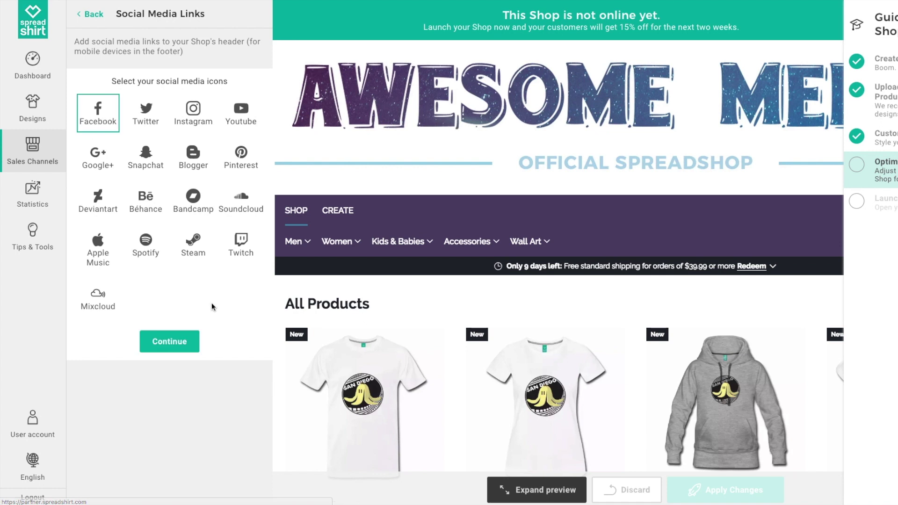
{"action": "left_click", "coordinate": [247, 117]}
{"action": "left_click", "coordinate": [194, 115]}
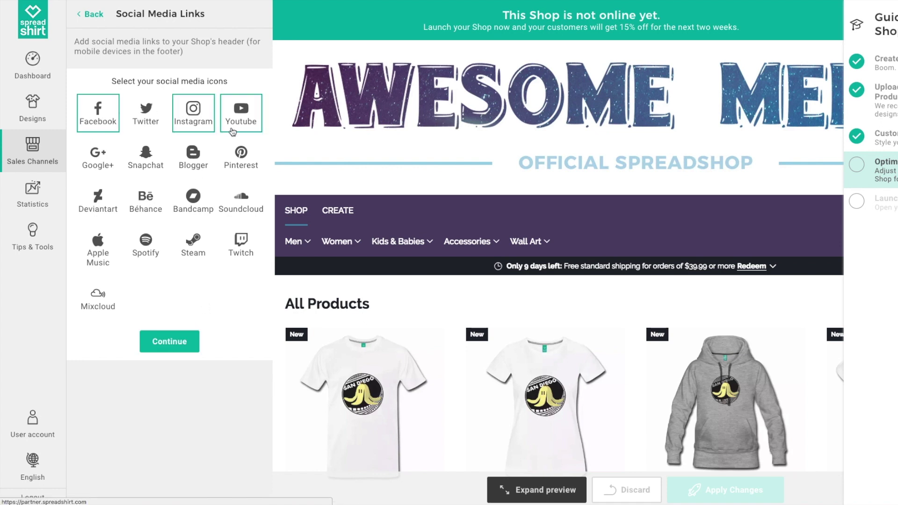
{"action": "left_click", "coordinate": [169, 342]}
Enter the shop's usernames for each selected social network.
{"action": "type", "text": "spreadshopHQ"}
{"action": "left_click", "coordinate": [182, 110]}
{"action": "type", "text": "sp"}
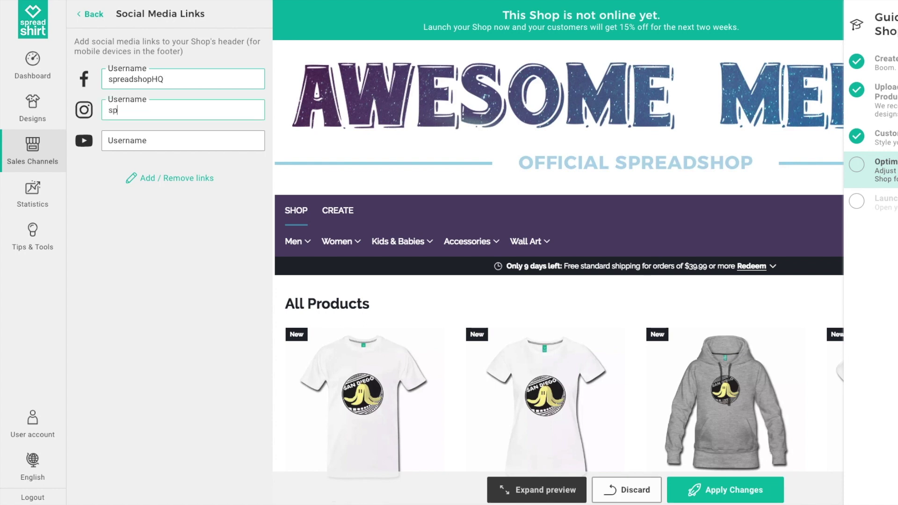
{"action": "type", "text": "readshop"}
{"action": "key", "text": "Tab"}
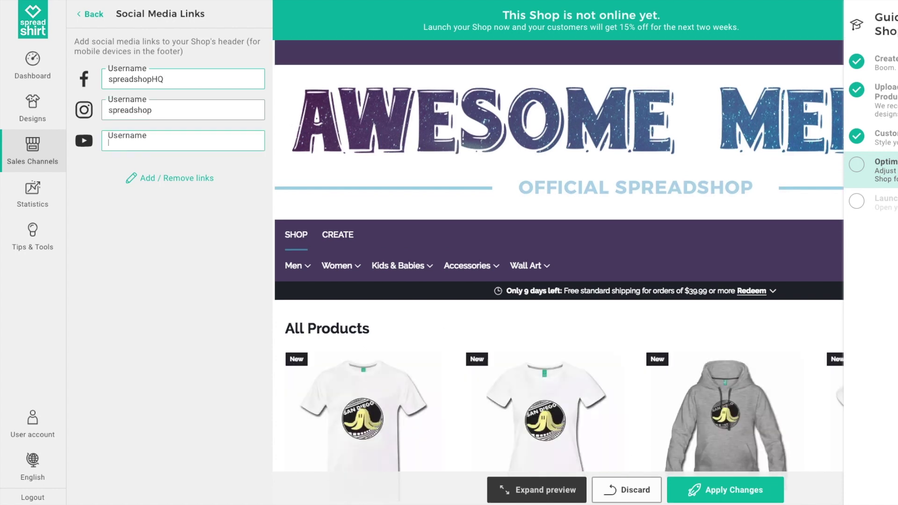
{"action": "type", "text": "spreadshop"}
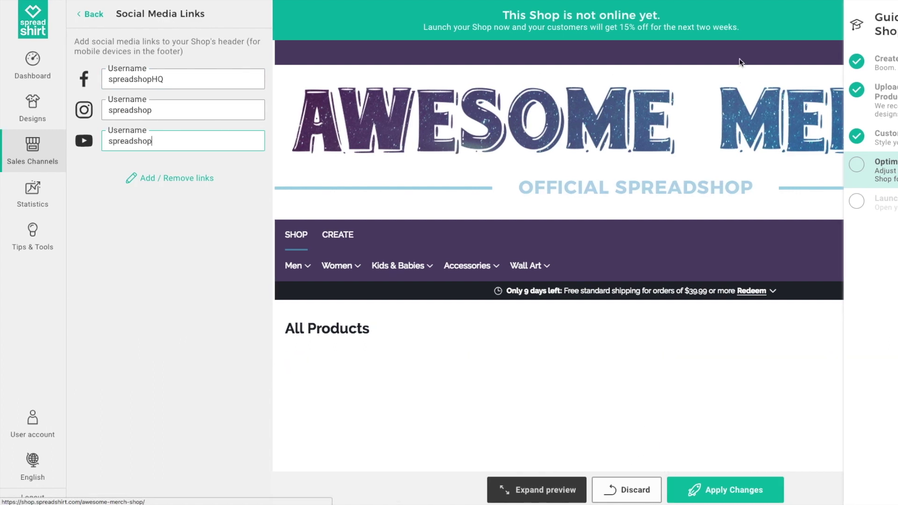
{"action": "left_click", "coordinate": [87, 14]}
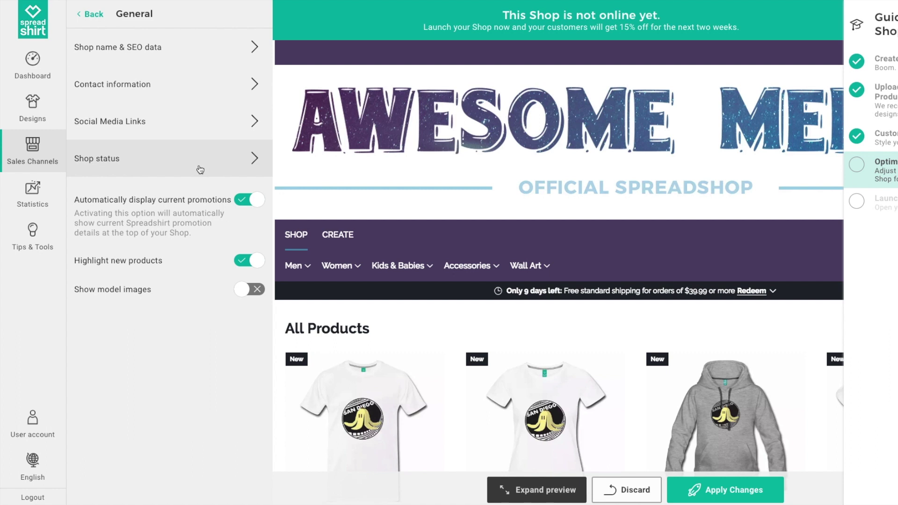
{"action": "left_click_drag", "start_coordinate": [77, 201], "coordinate": [228, 202]}
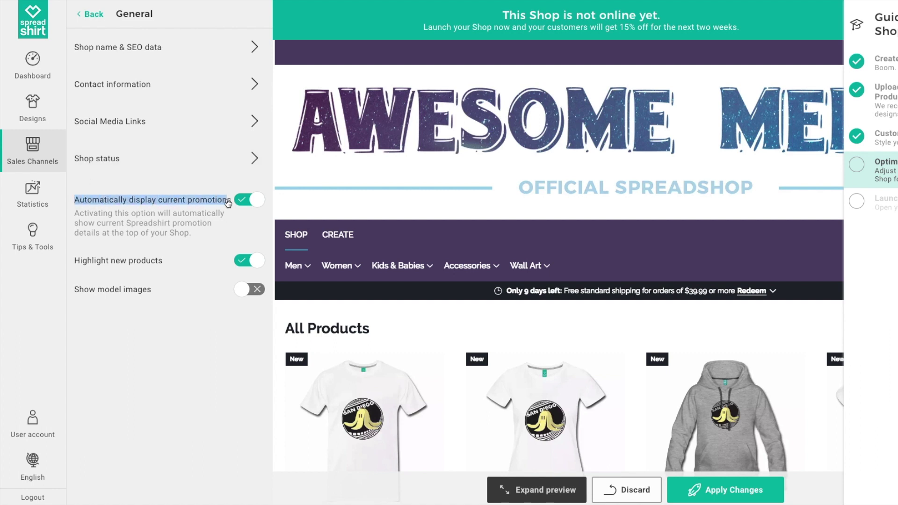
{"action": "left_click", "coordinate": [257, 204]}
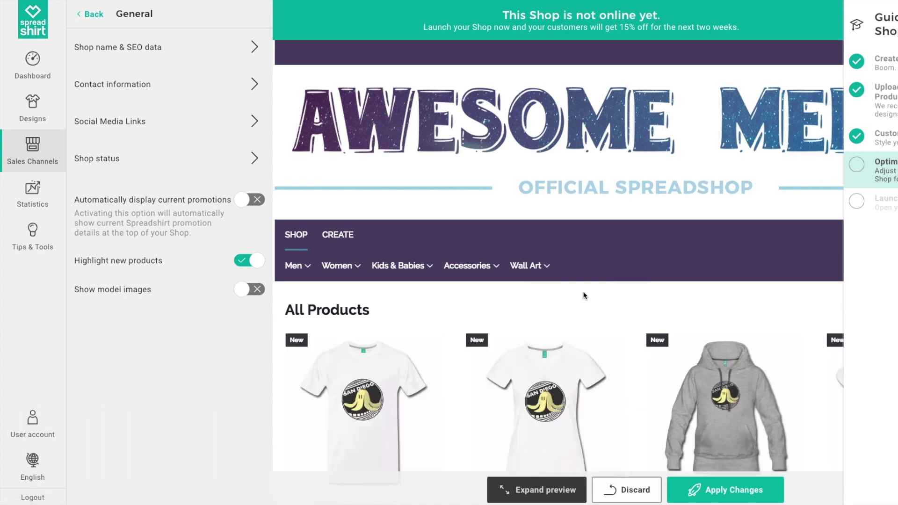
{"action": "left_click", "coordinate": [249, 202]}
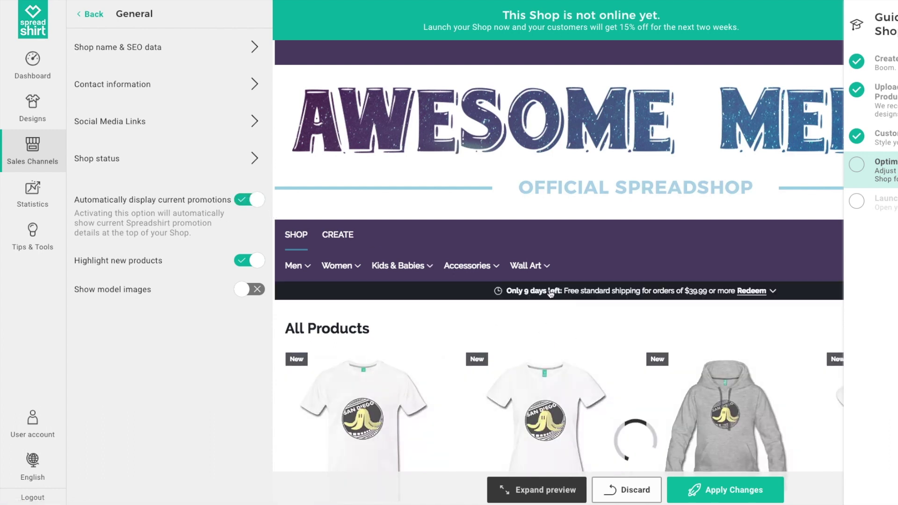
{"action": "left_click_drag", "start_coordinate": [116, 263], "coordinate": [163, 263]}
{"action": "left_click_drag", "start_coordinate": [80, 287], "coordinate": [151, 292]}
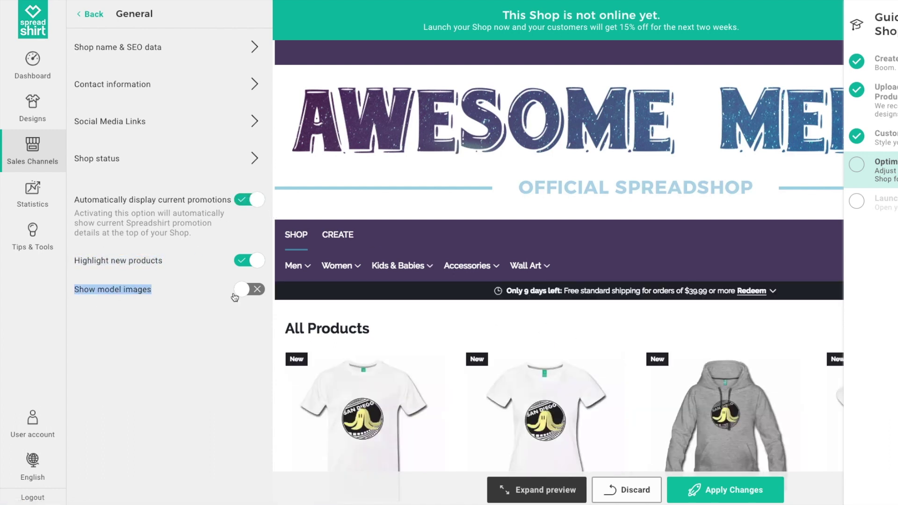
{"action": "left_click", "coordinate": [247, 291]}
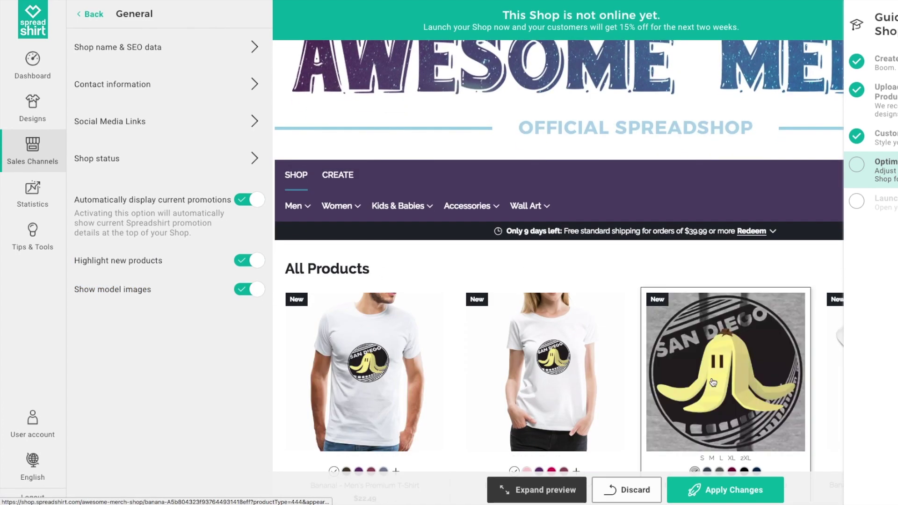
{"action": "scroll", "coordinate": [447, 283], "scroll_direction": "down", "scroll_amount": 1}
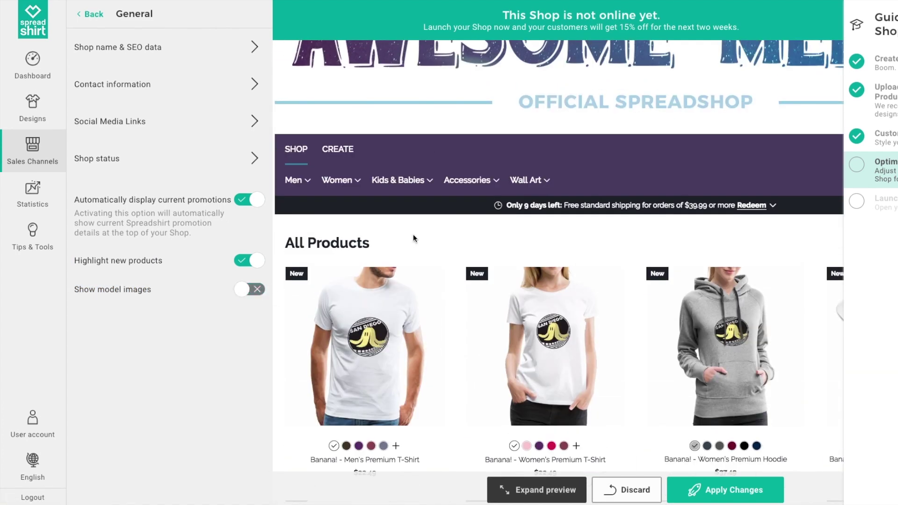
{"action": "scroll", "coordinate": [413, 234], "scroll_direction": "up", "scroll_amount": 2}
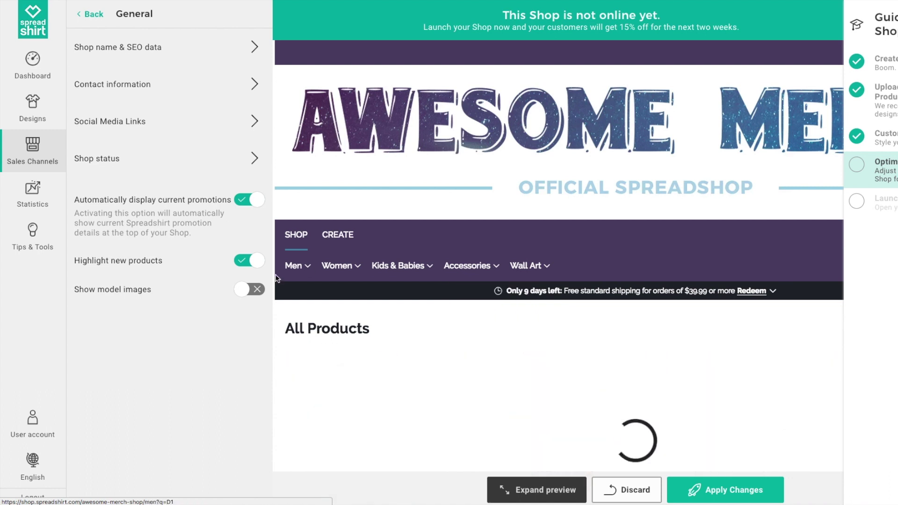
{"action": "key", "text": "ctrl+plus"}
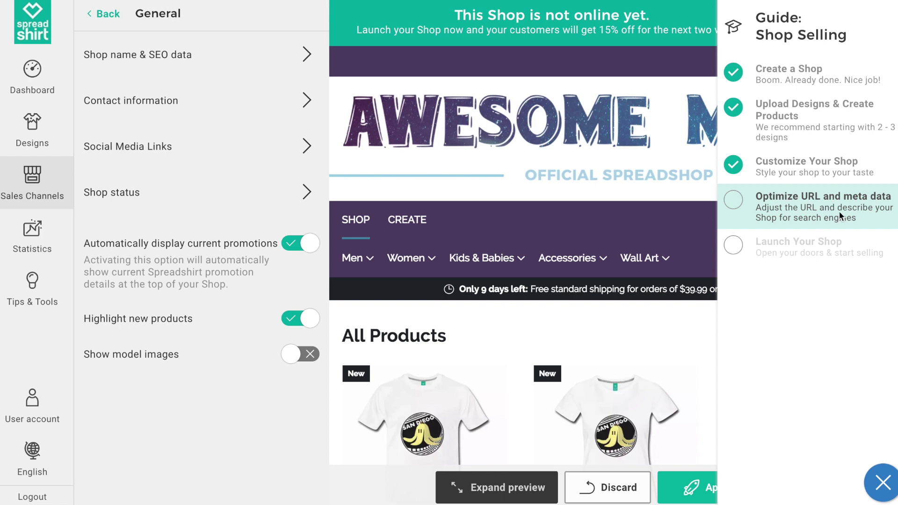
Name the shop 'Awesome Merch Shop', add its awesome-merch-gear SEO description, and apply.
{"action": "left_click", "coordinate": [826, 209]}
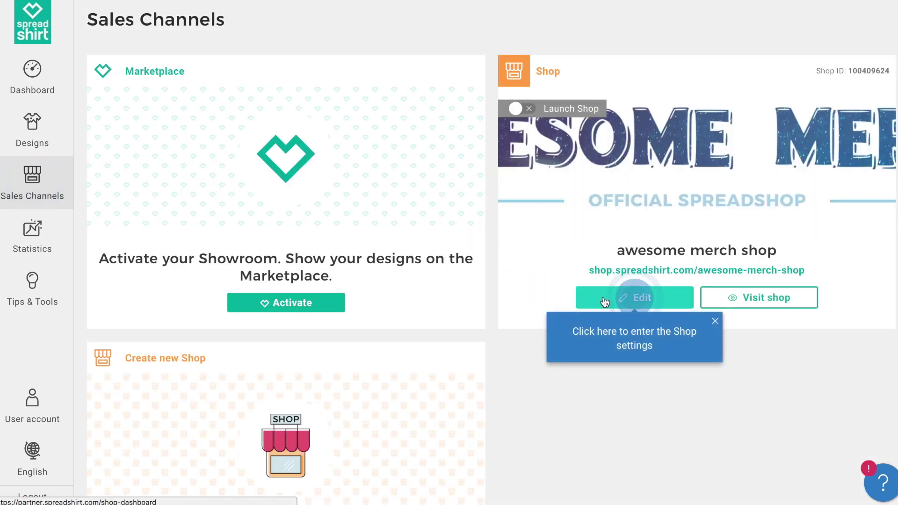
{"action": "left_click", "coordinate": [606, 299]}
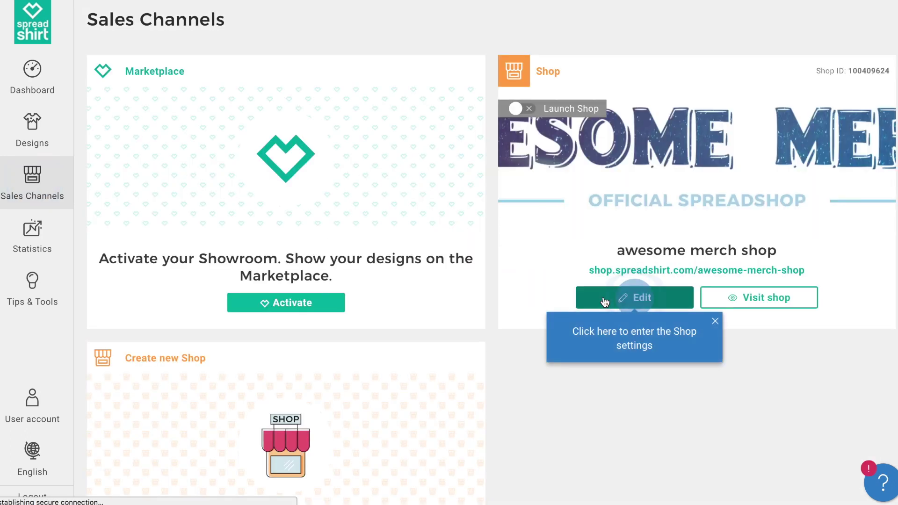
{"action": "left_click", "coordinate": [226, 58]}
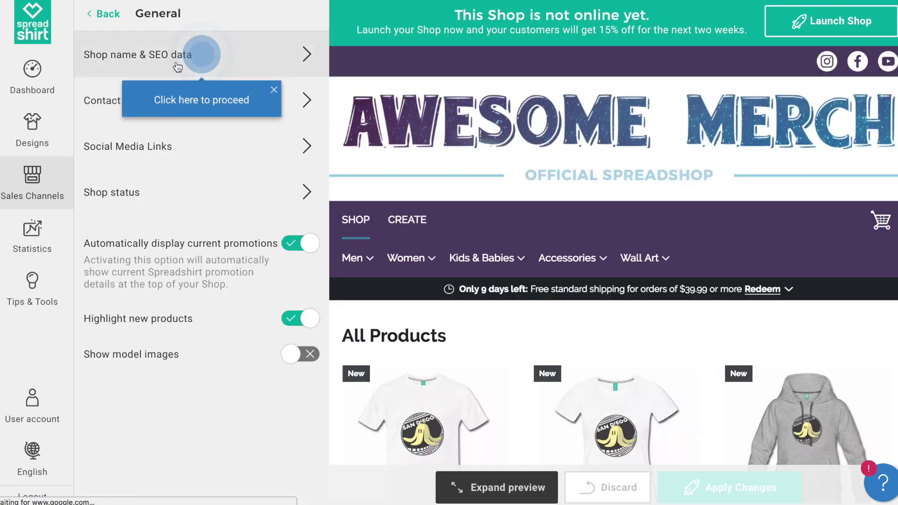
{"action": "left_click", "coordinate": [223, 62]}
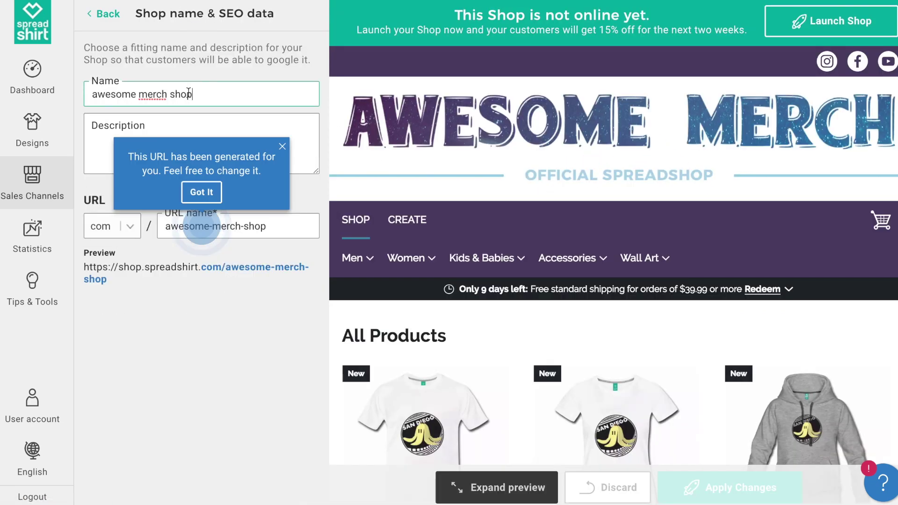
{"action": "type", "text": "Awesome Merch Shop"}
{"action": "key", "text": "Tab"}
{"action": "type", "text": "This is an awesome merch shop. Check out grea"}
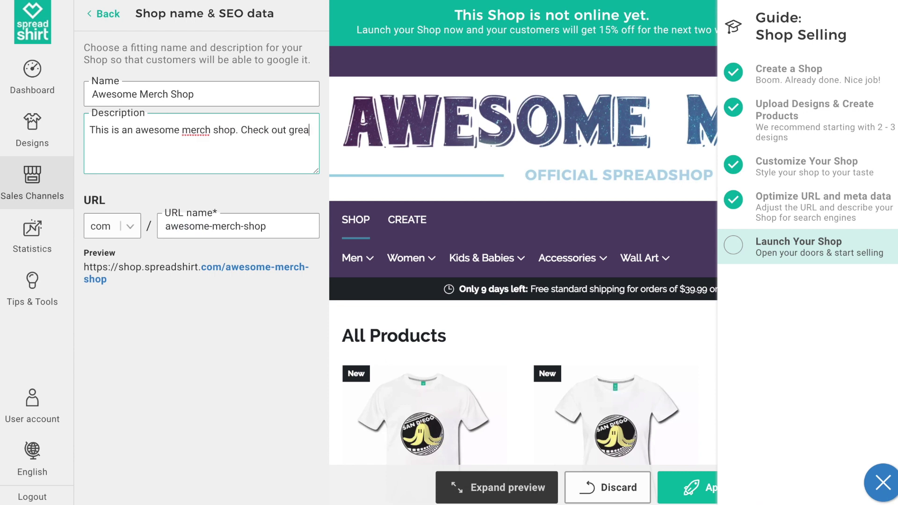
{"action": "type", "text": "t gear for all your merch needs. It's awesome!"}
{"action": "left_click_drag", "start_coordinate": [165, 226], "coordinate": [273, 227]}
{"action": "left_click", "coordinate": [272, 227]}
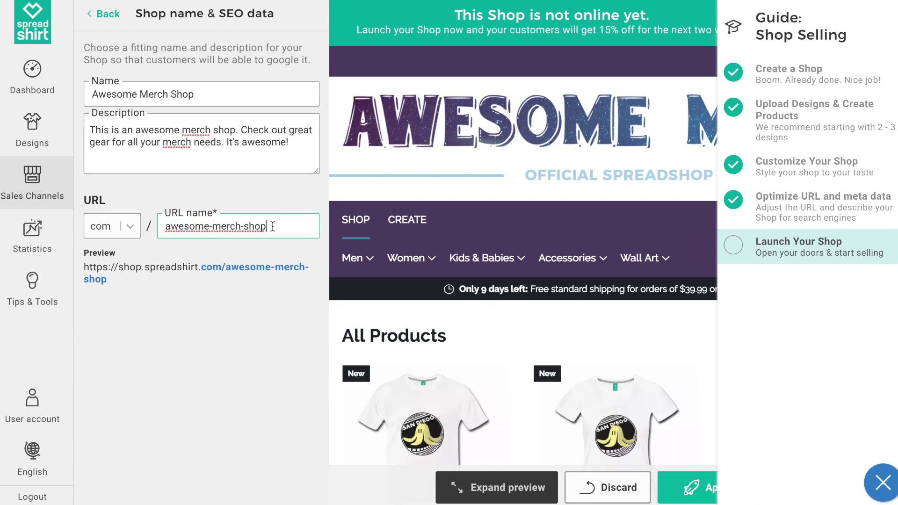
{"action": "left_click", "coordinate": [687, 496]}
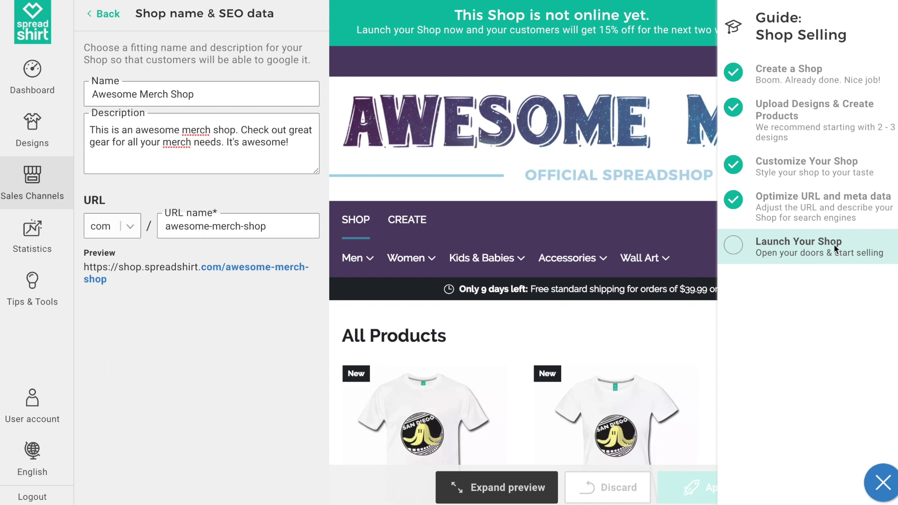
Start the shop launch and fill in the partner address with street, postcode and city.
{"action": "left_click", "coordinate": [819, 246]}
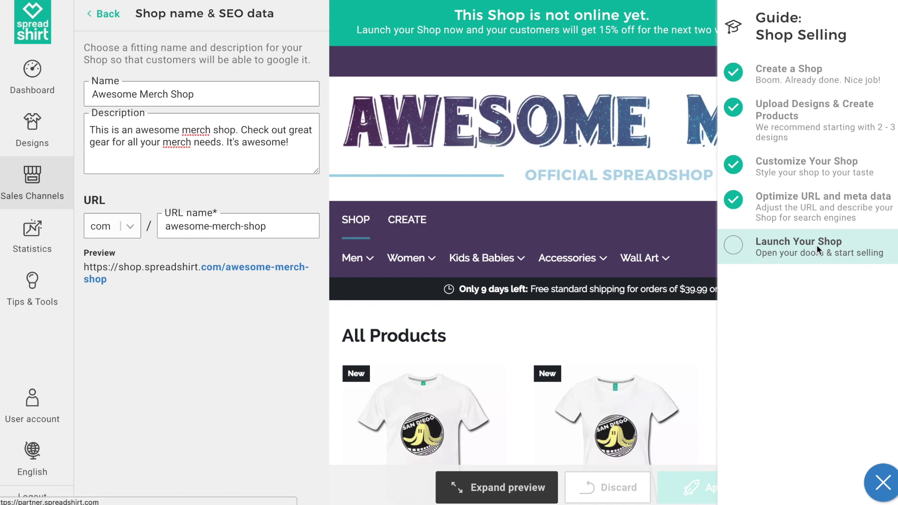
{"action": "left_click", "coordinate": [833, 30]}
{"action": "left_click", "coordinate": [510, 247]}
{"action": "type", "text": "123"}
{"action": "key", "text": "Tab"}
{"action": "type", "text": "Awesome Ave"}
{"action": "key", "text": "Tab"}
{"action": "key", "text": "Tab"}
{"action": "type", "text": "02111"}
{"action": "key", "text": "Tab"}
{"action": "type", "text": "Bo"}
{"action": "left_click", "coordinate": [400, 392]}
Accept the partner terms, launch the shop, and view the live Spreadshop.
{"action": "left_click", "coordinate": [256, 389]}
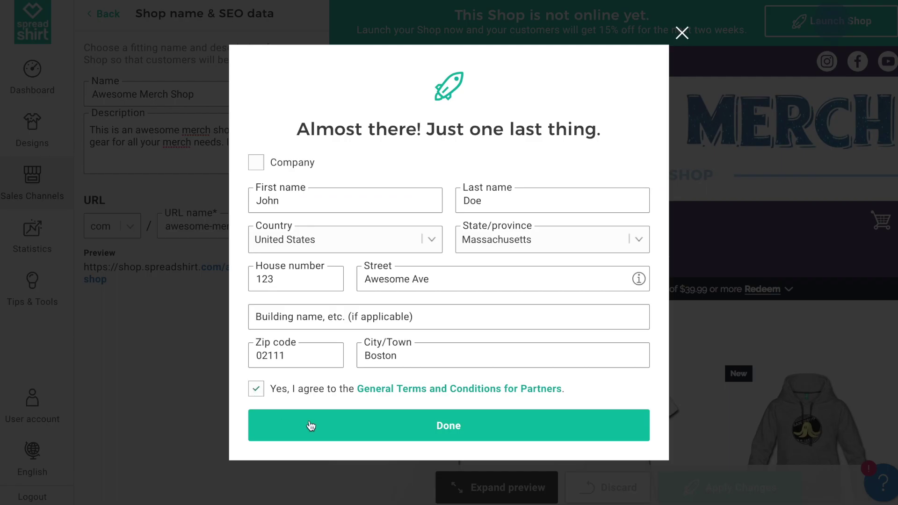
{"action": "left_click", "coordinate": [365, 431]}
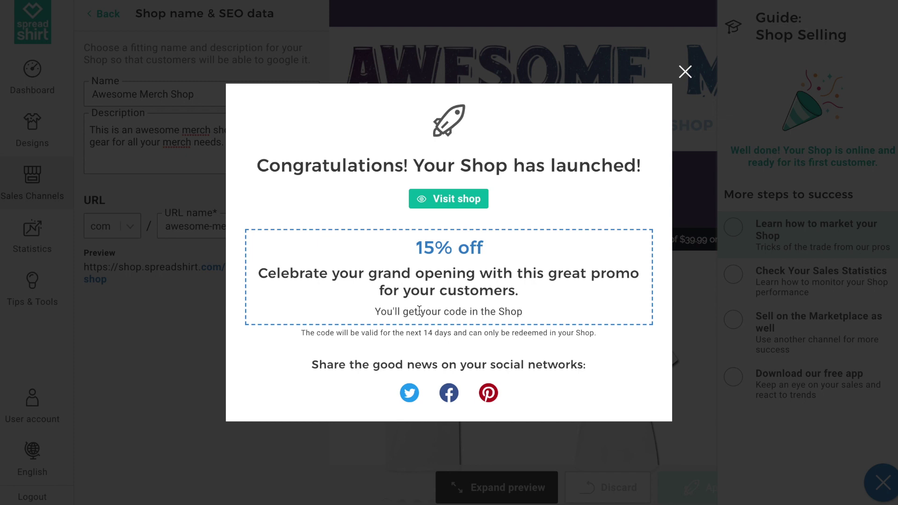
{"action": "left_click_drag", "start_coordinate": [375, 312], "coordinate": [537, 315]}
{"action": "left_click", "coordinate": [477, 202]}
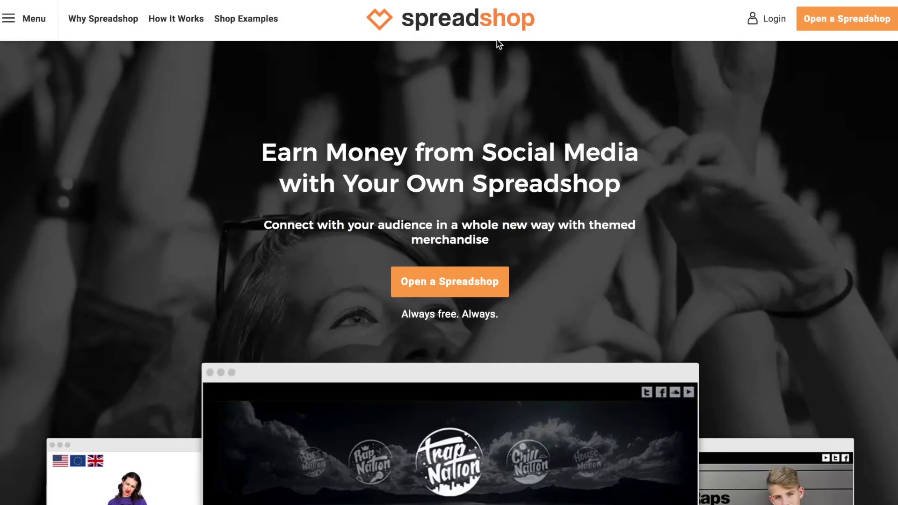
Log in from the Spreadshop homepage to reach the partner Dashboard.
{"action": "left_click", "coordinate": [770, 19]}
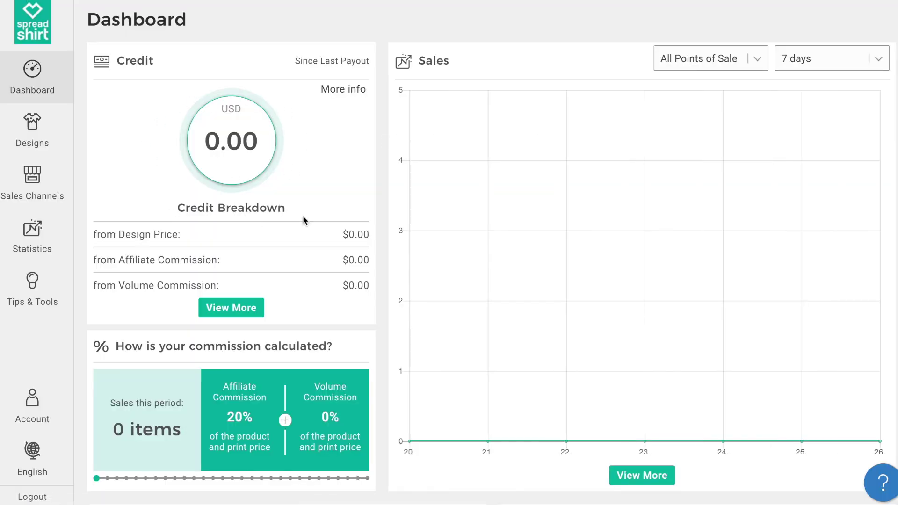
Browse the Dashboard and the Tips & Tools success guide, then return to the Dashboard.
{"action": "scroll", "coordinate": [327, 213], "scroll_direction": "down", "scroll_amount": 3}
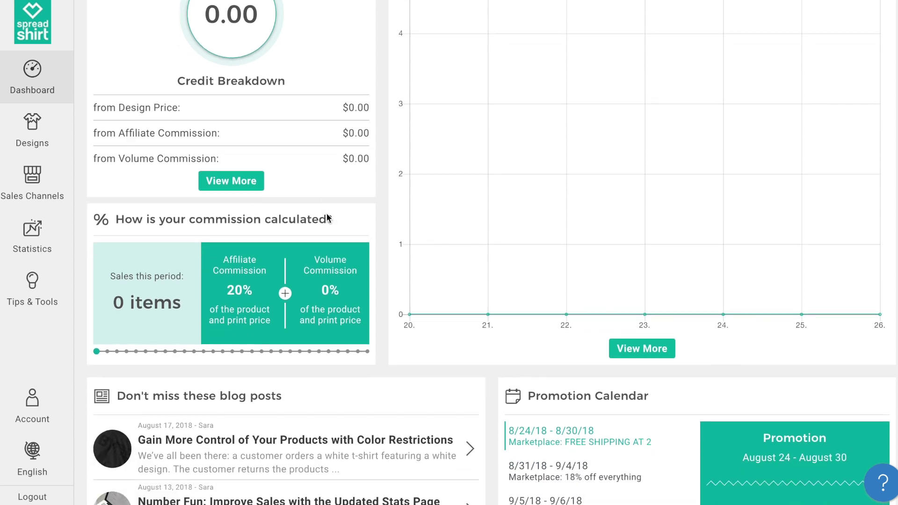
{"action": "scroll", "coordinate": [327, 213], "scroll_direction": "down", "scroll_amount": 3}
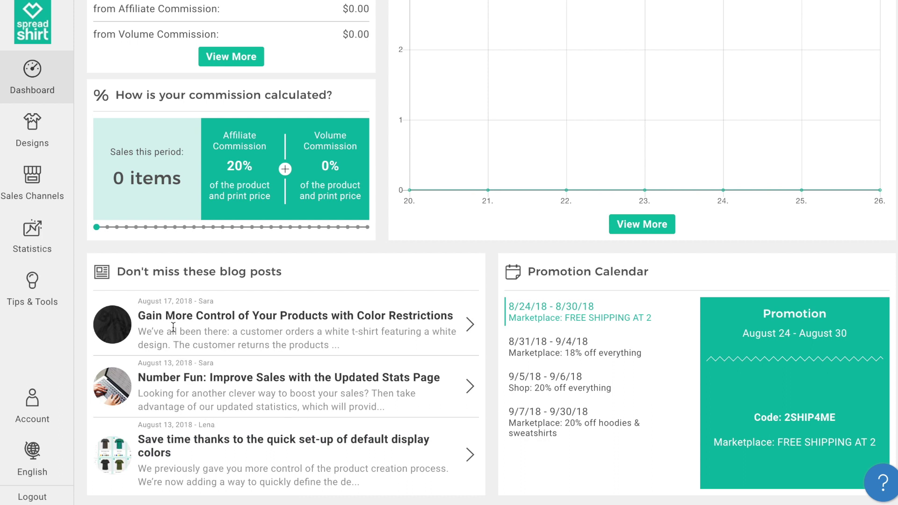
{"action": "left_click", "coordinate": [37, 293]}
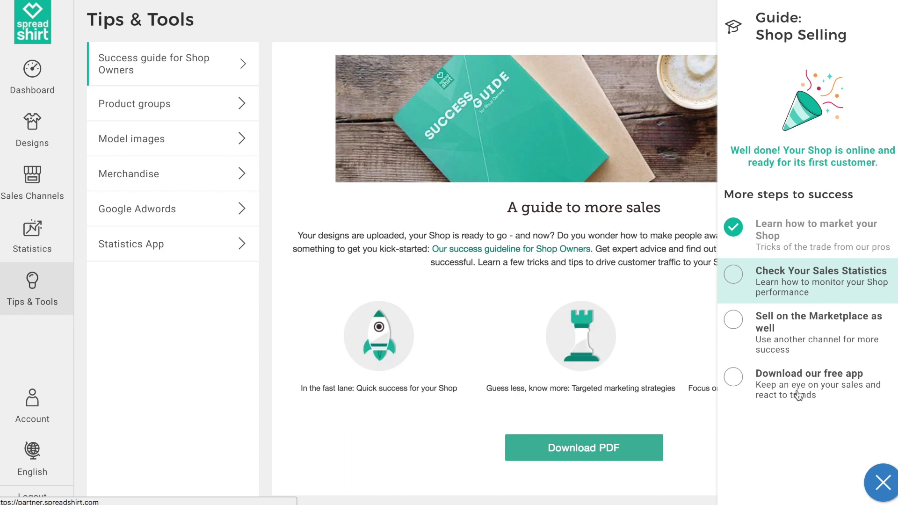
{"action": "left_click", "coordinate": [47, 83]}
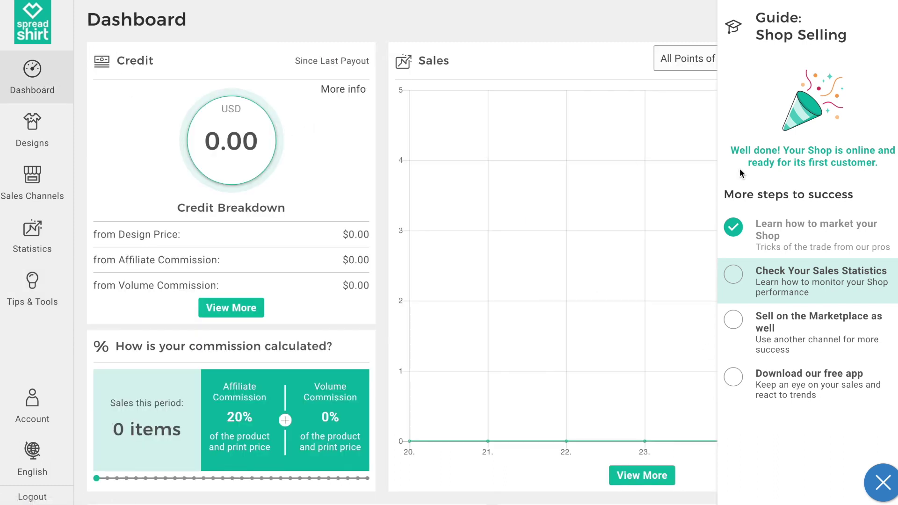